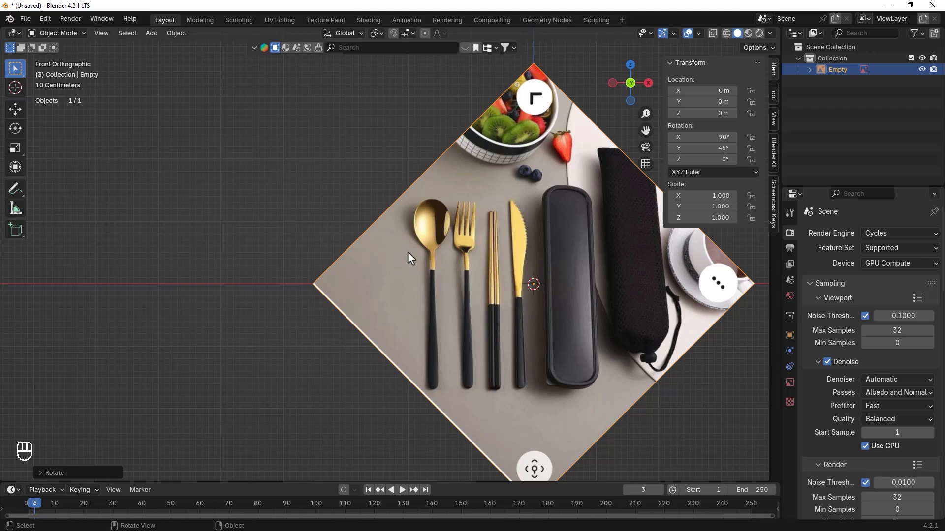
Step: Add a plane mesh to the scene with the cutlery reference image
key("shift")
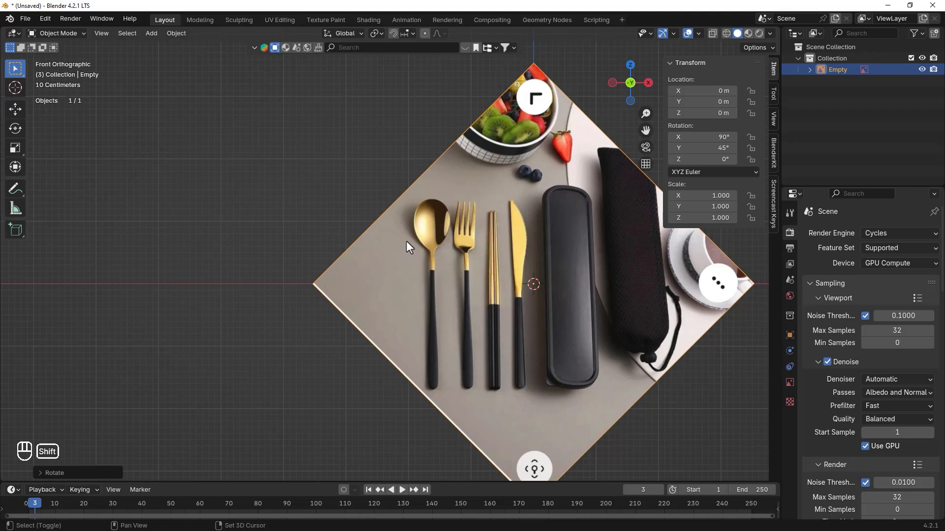
key("shift+a")
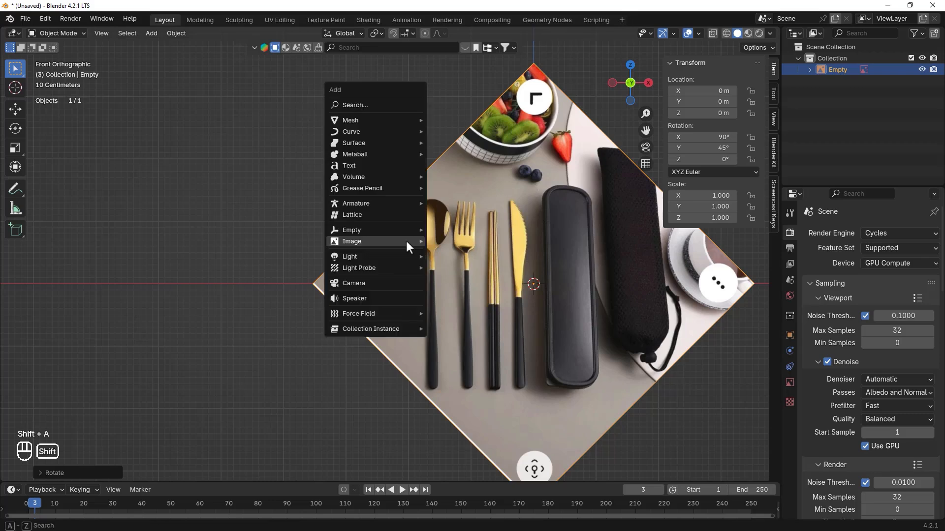
mouse_move(405, 239)
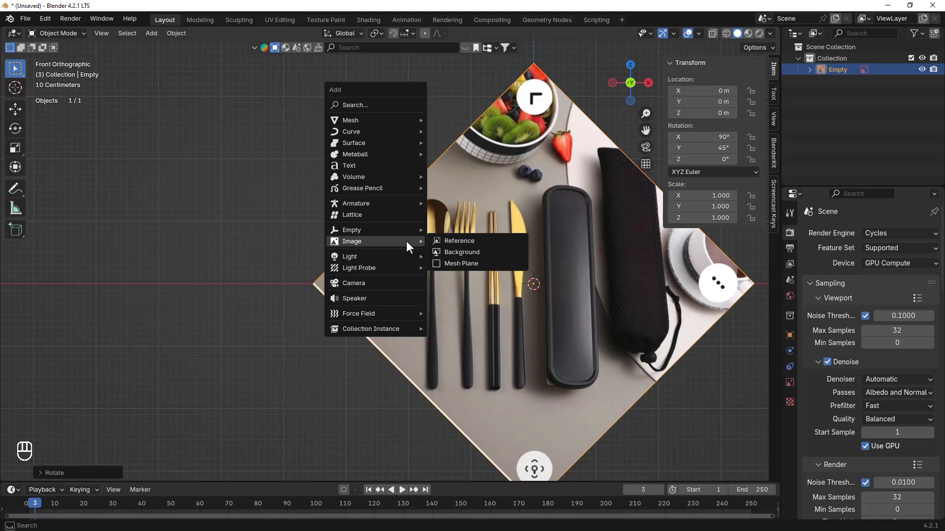
mouse_move(396, 120)
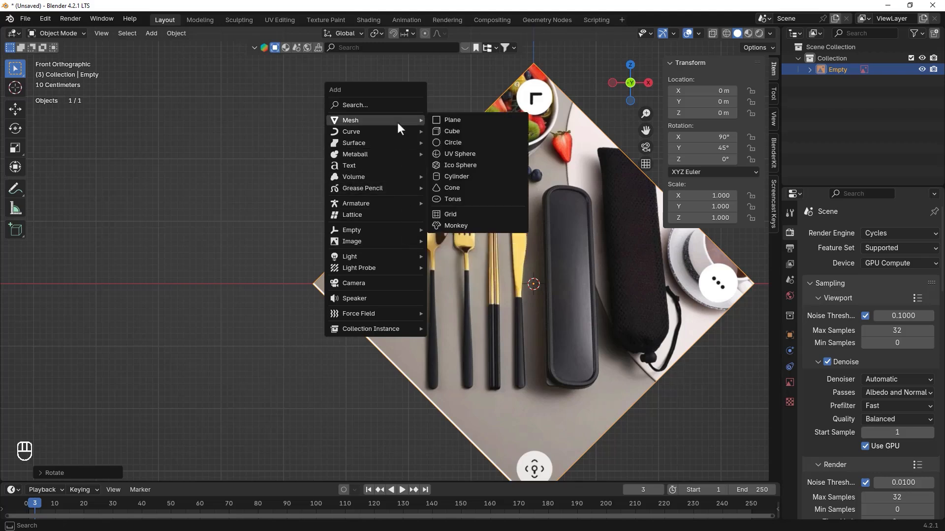
left_click(459, 119)
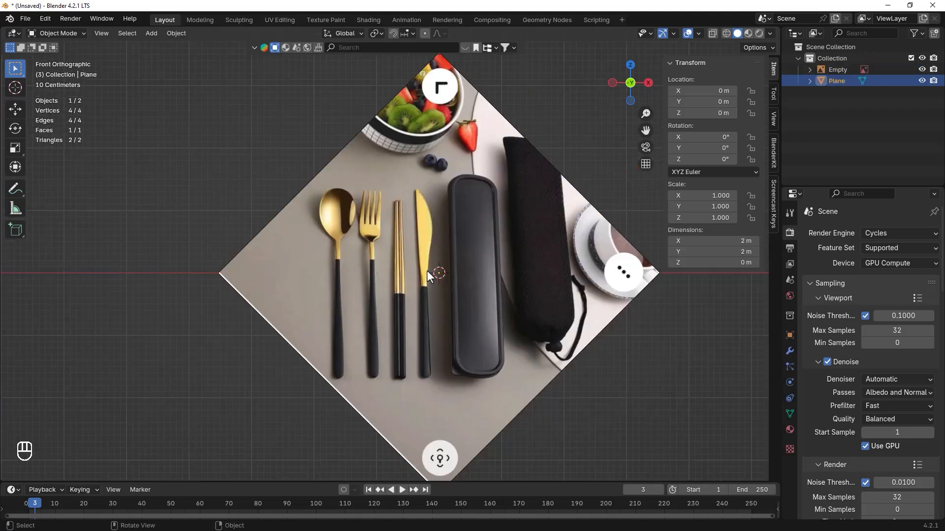
Step: Rotate the plane 90° about the global X axis so it faces the front view
key("r")
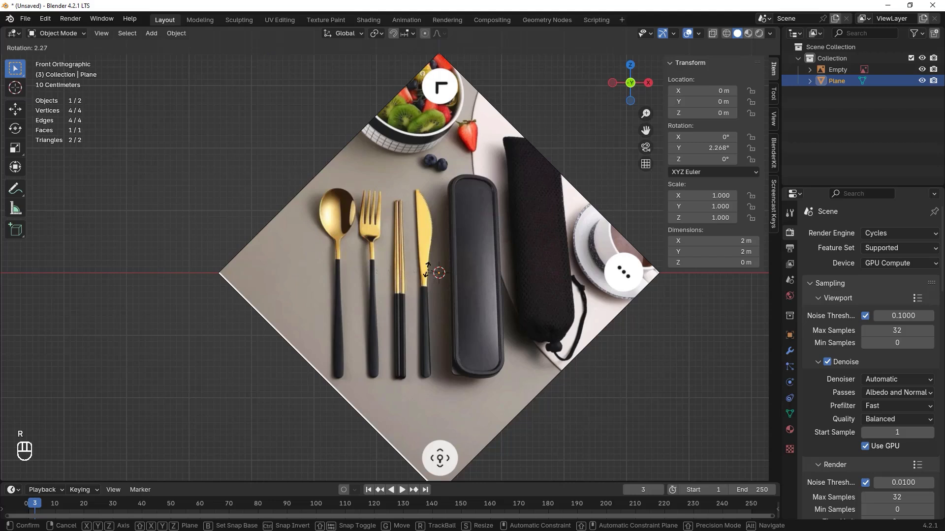
key("x")
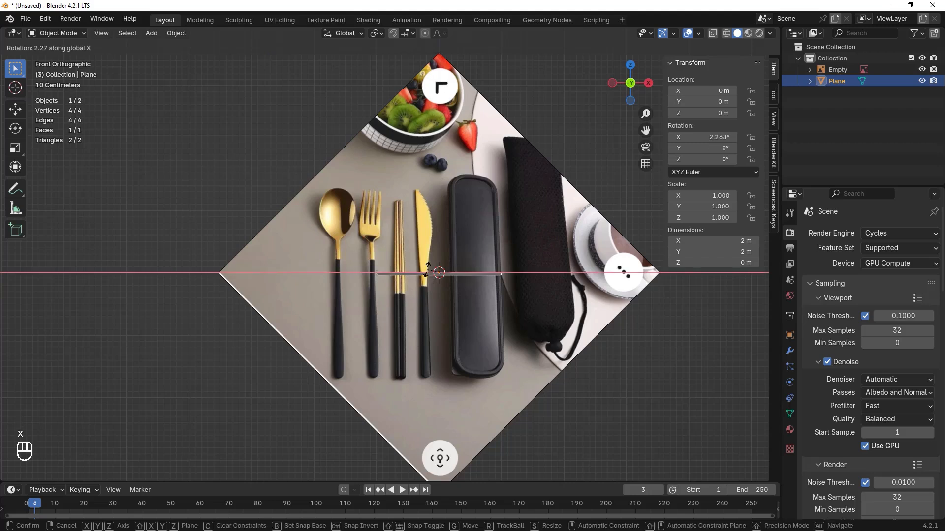
key("KP_9")
key("KP_0")
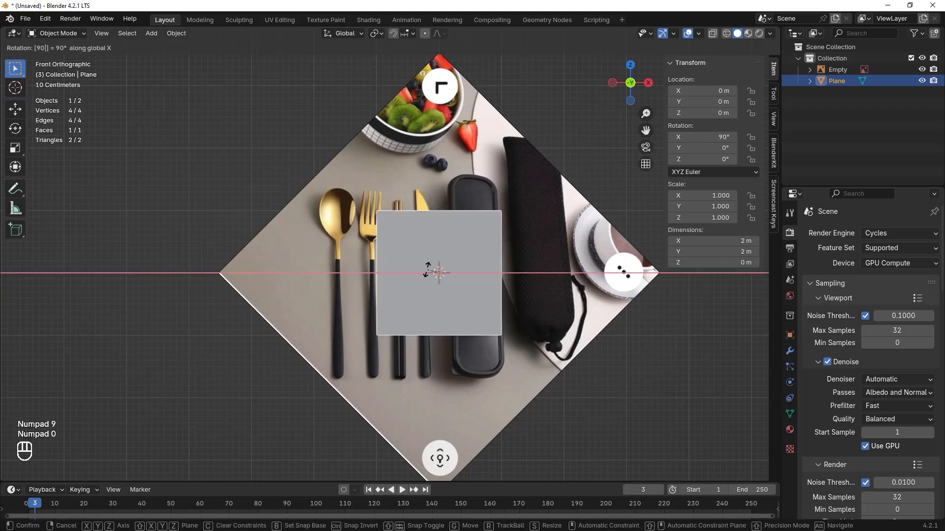
key("KP_Enter")
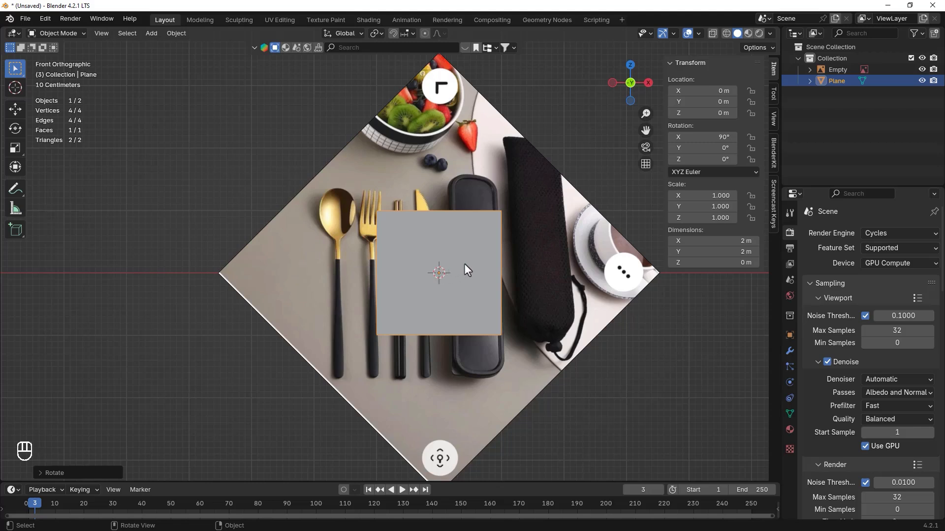
Step: In Edit Mode, move the plane's geometry over the spoon and shift its right edge inward about 0.69 m along X to the spoon's side
key("Tab")
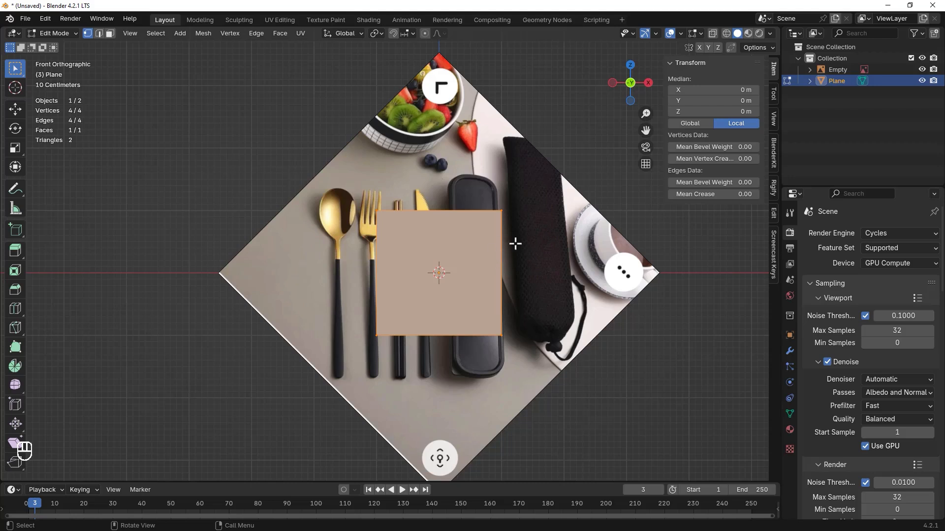
key("g")
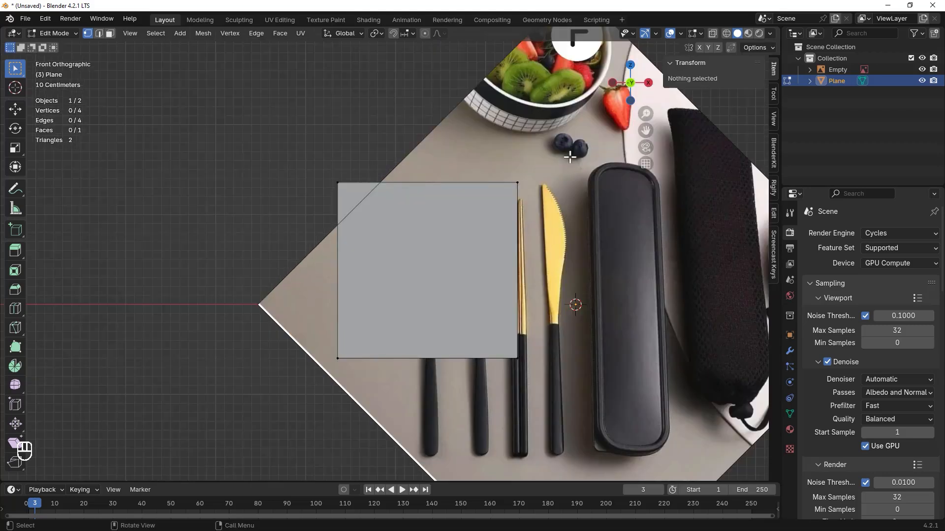
left_click_drag(569, 157, 498, 402)
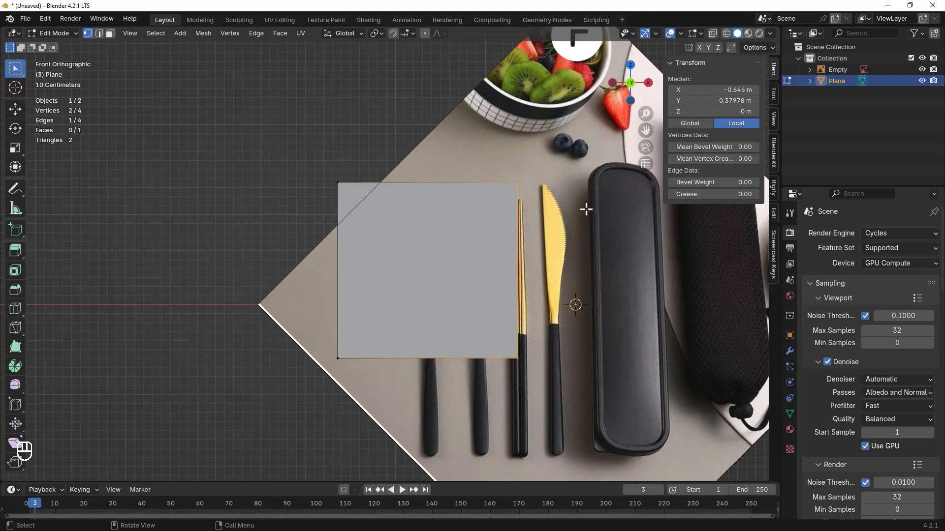
key("g")
key("x")
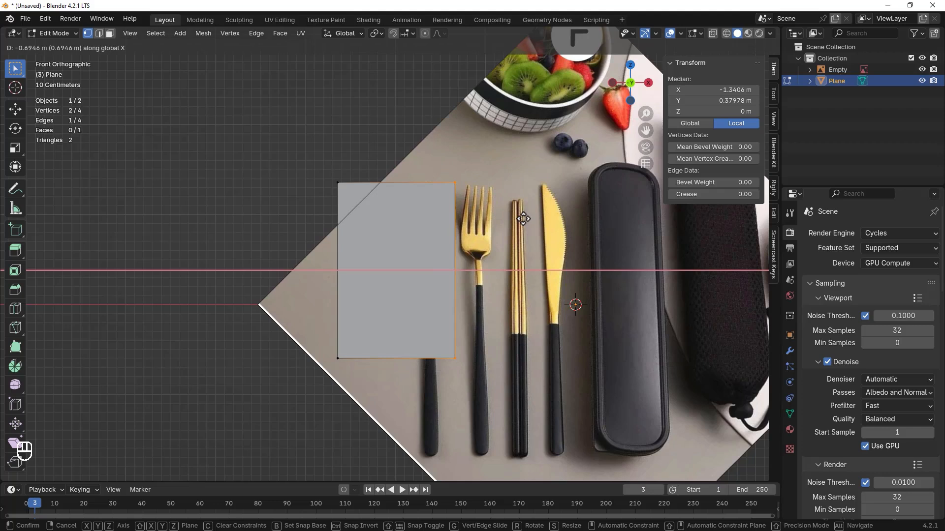
left_click(523, 218)
Step: Move the plane's left edge inward about 0.73 m along X to match the left side of the spoon bowl
left_click_drag(295, 157, 366, 416)
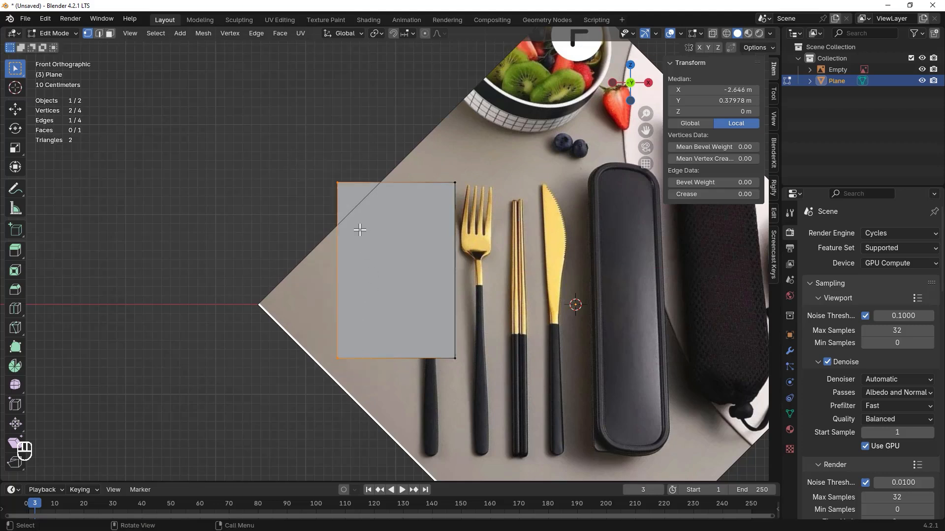
key("g")
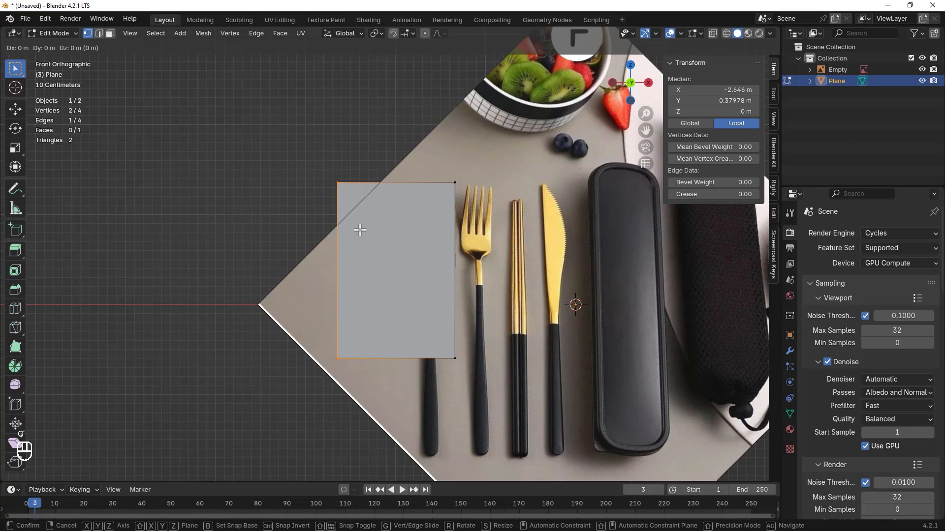
key("x")
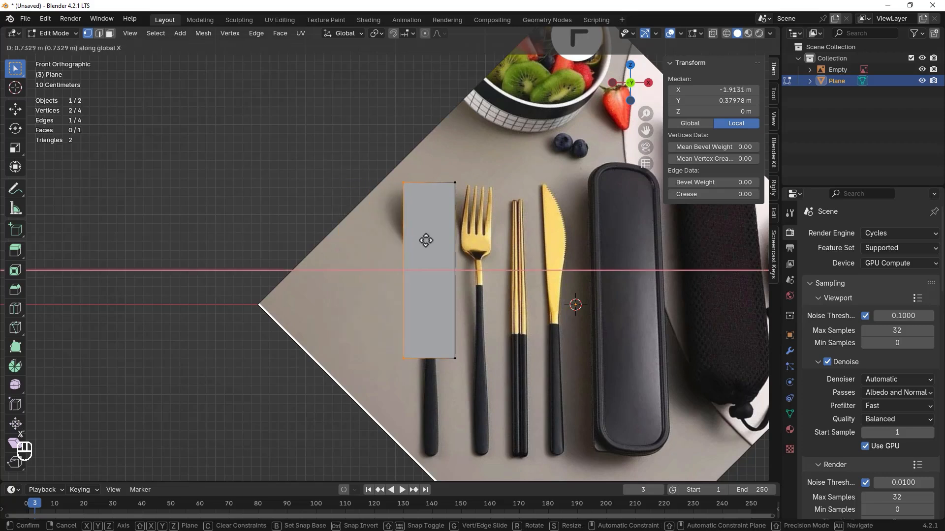
left_click(425, 240)
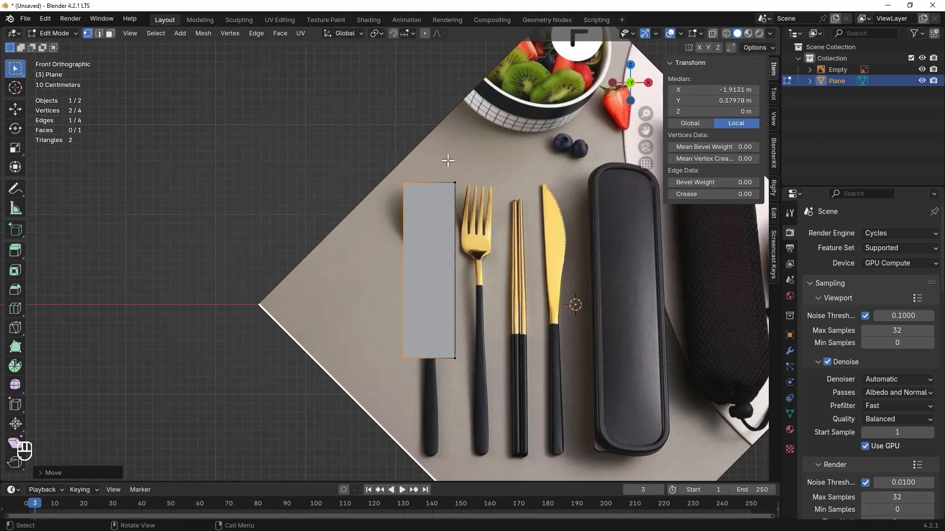
Step: Extend the plane's bottom edge down along Z to the end of the spoon's handle
scroll(448, 160, "down", 2)
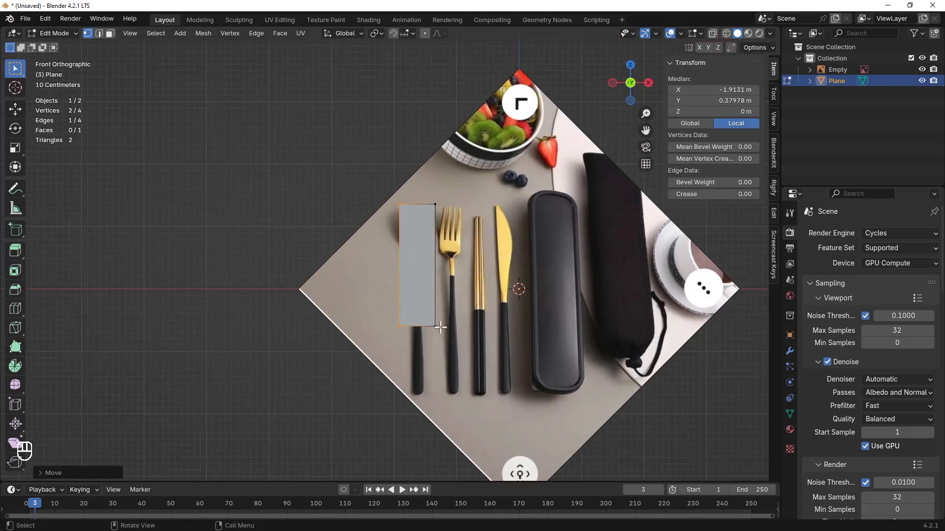
scroll(440, 327, "up", 3)
scroll(425, 363, "down", 3, "shift")
left_click_drag(349, 192, 512, 267)
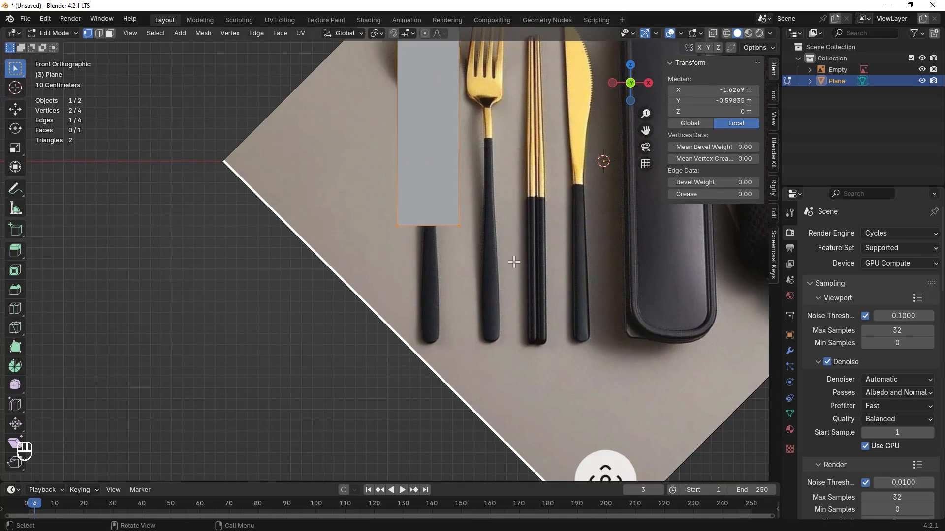
key("g")
key("z")
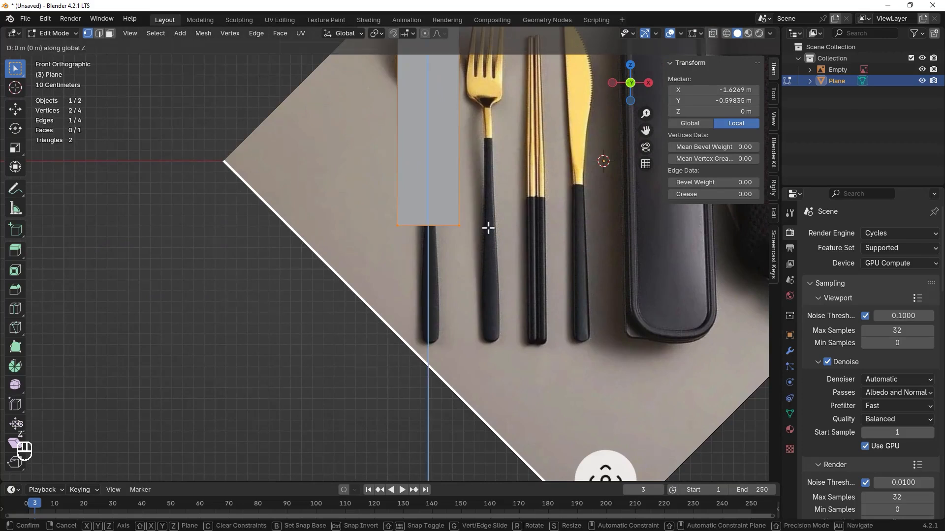
left_click(493, 346)
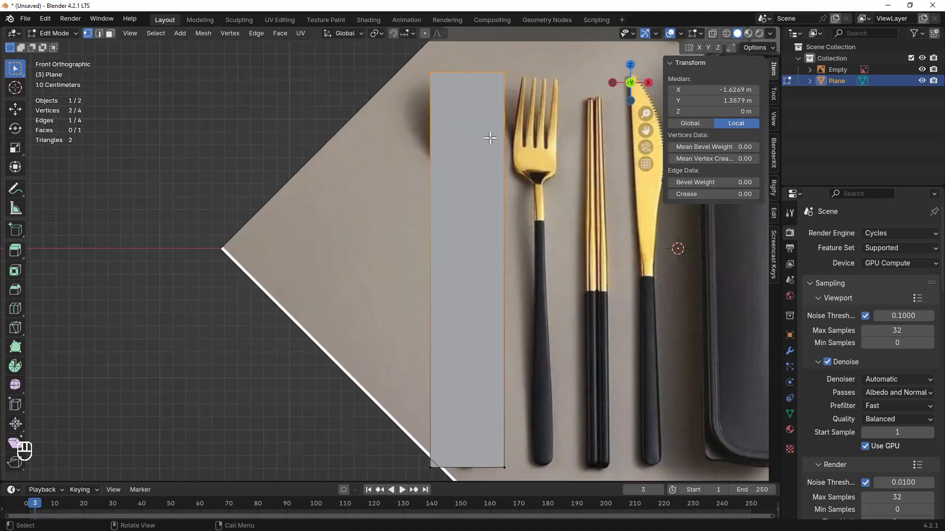
Step: Add five horizontal loop cuts across the plane and slide them toward its top edge with a factor of about -0.41
key("ctrl")
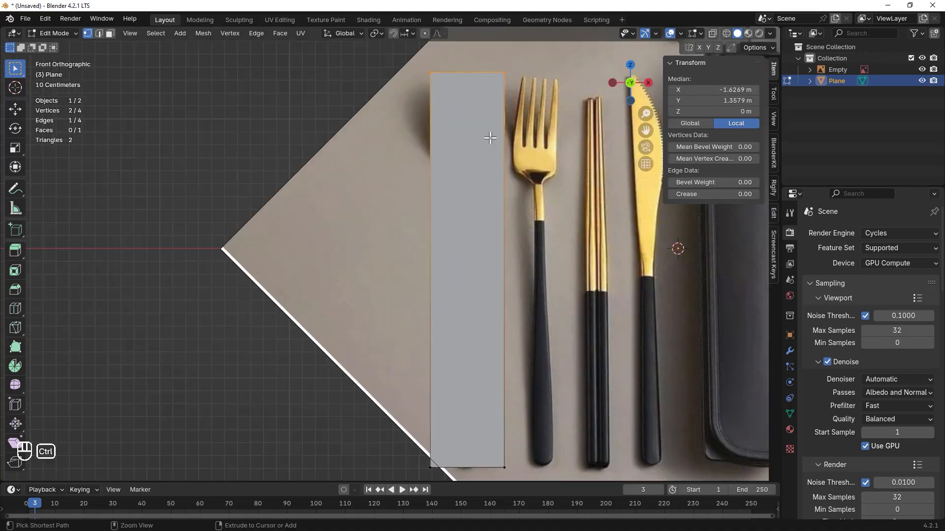
key("ctrl+r")
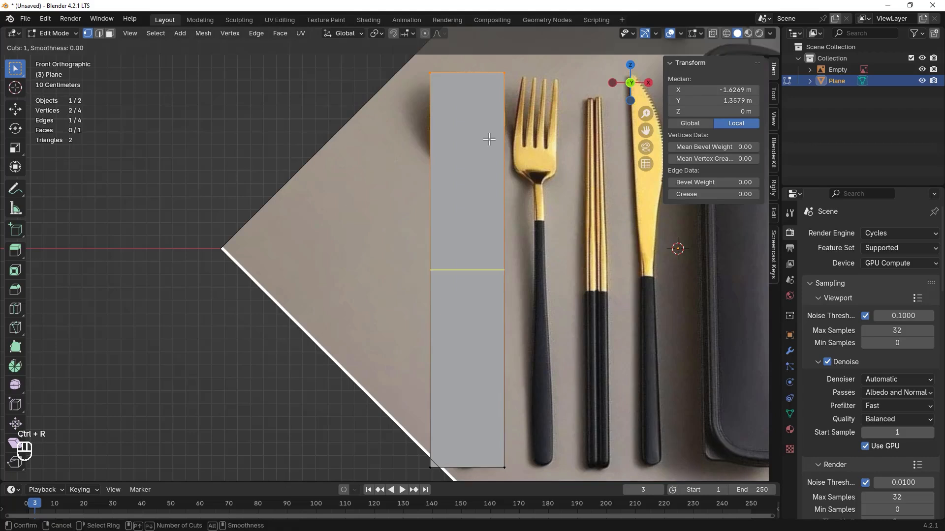
scroll(488, 143, "up", 1)
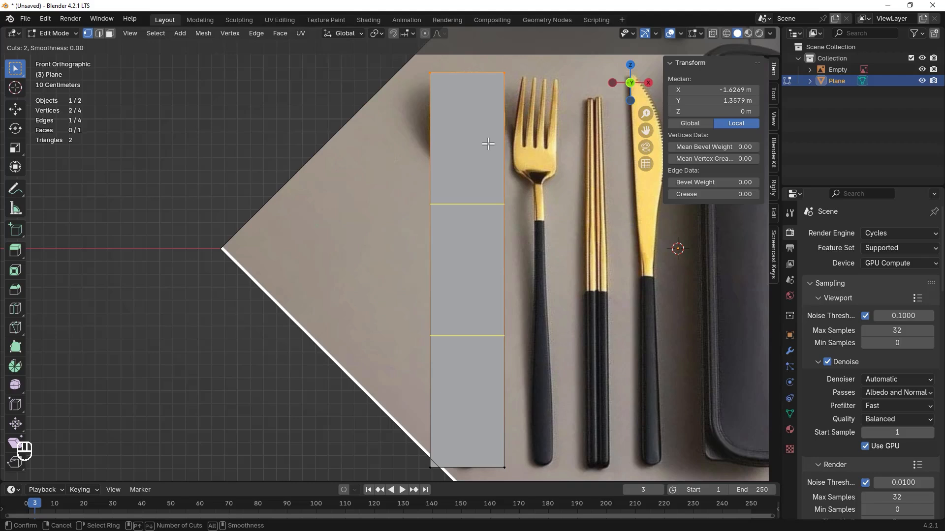
scroll(489, 144, "up", 1)
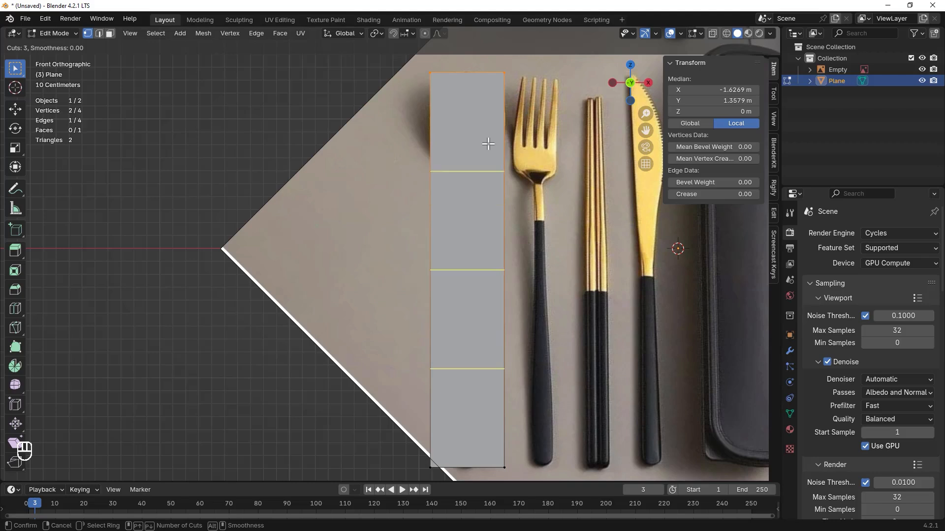
scroll(488, 143, "up", 1)
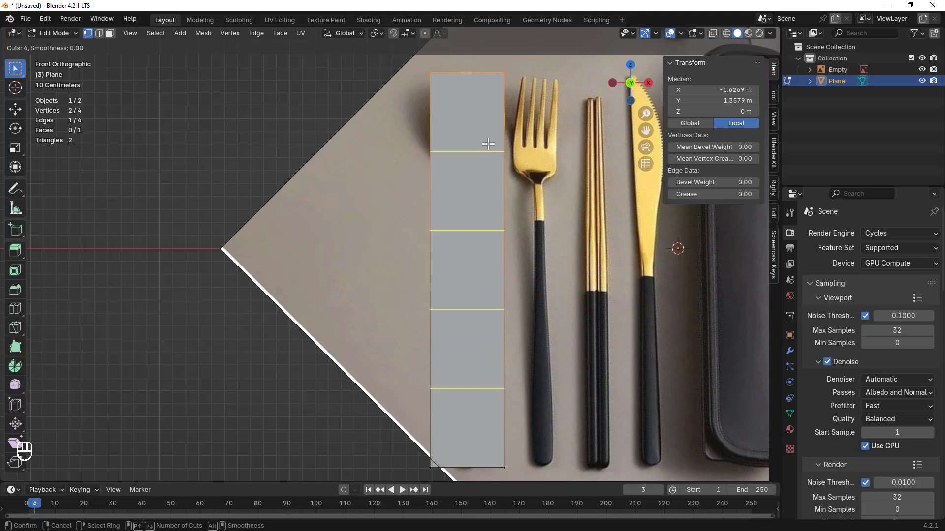
scroll(488, 143, "up", 1)
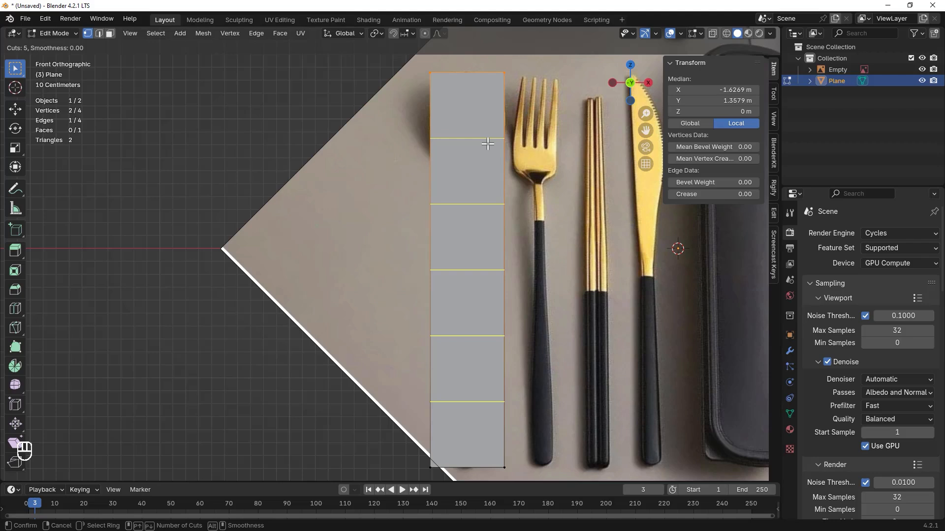
left_click(488, 144)
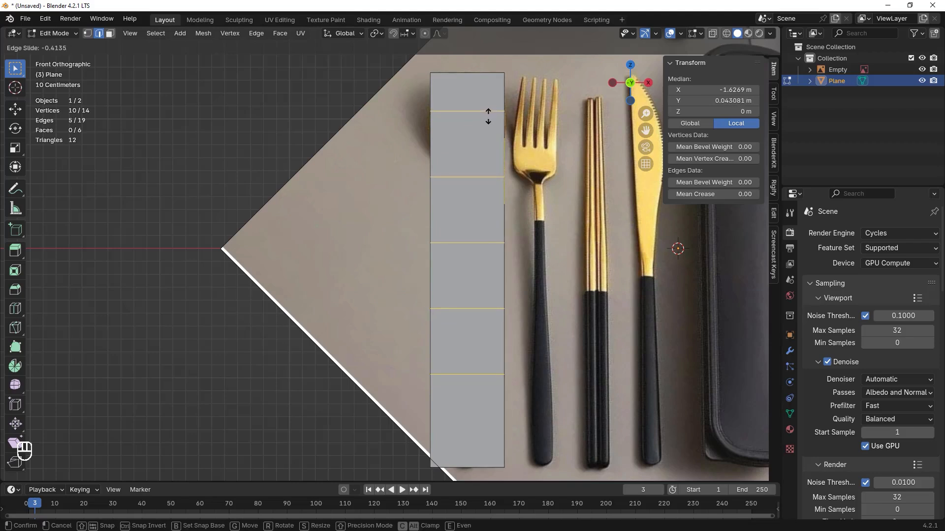
left_click(488, 116)
Step: Switch to vertex selection and deselect the whole mesh, with the spoon bowl end of the plane in view
key("1")
left_click(537, 85)
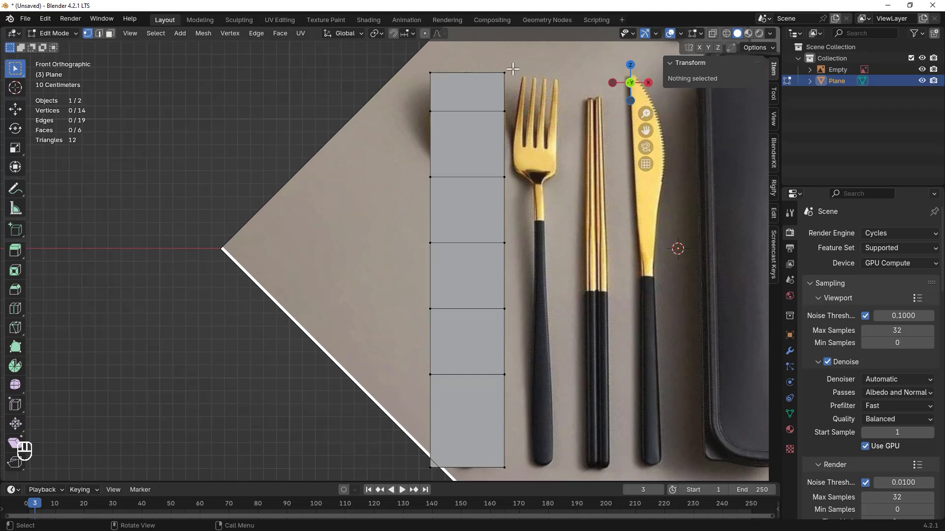
scroll(529, 66, "up", 1)
scroll(548, 73, "down", 1)
middle_click_drag(530, 65, 516, 156, "shift")
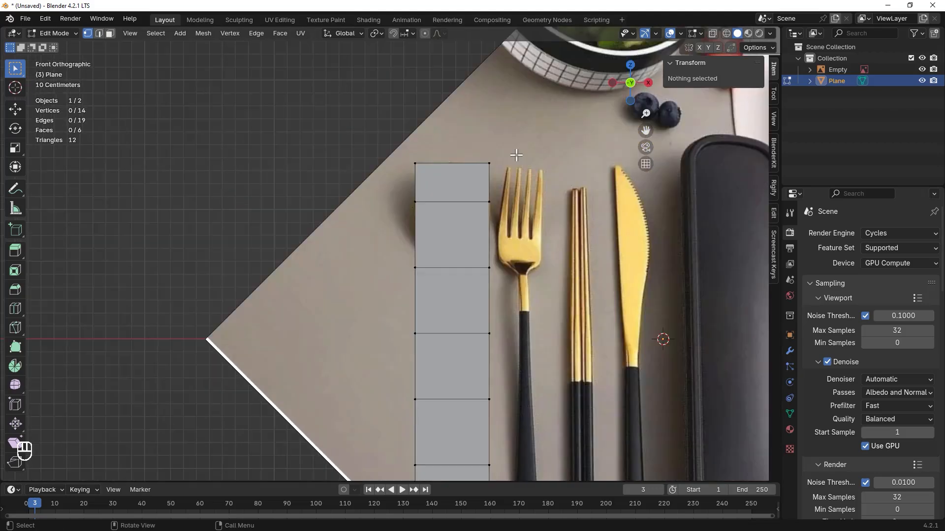
key("a")
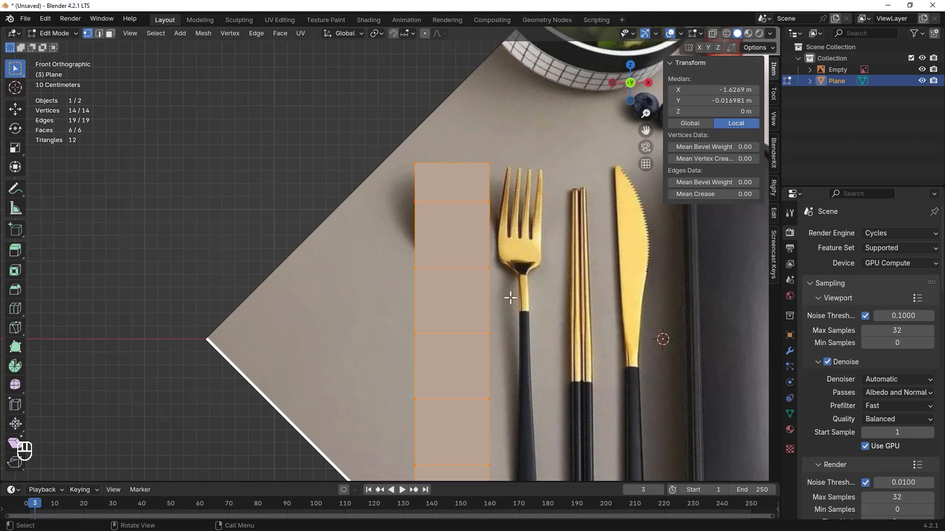
left_click(790, 351)
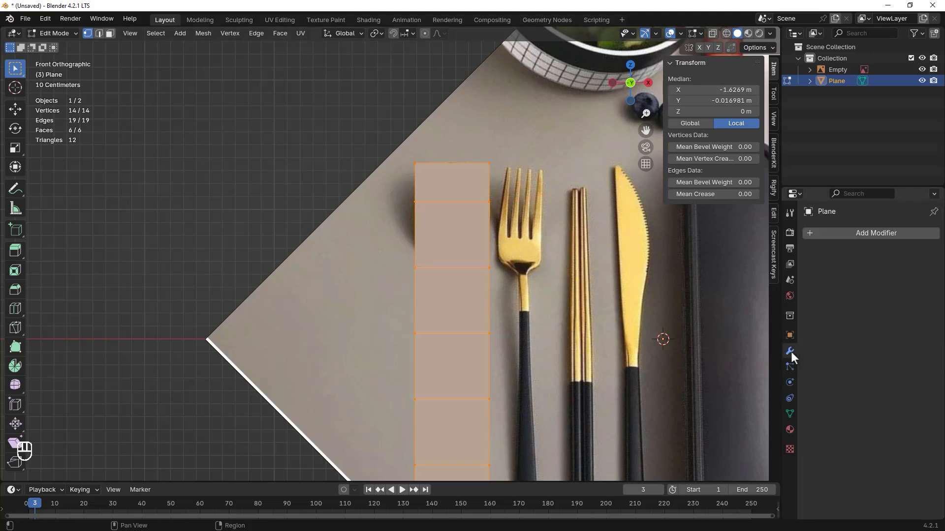
left_click(842, 235)
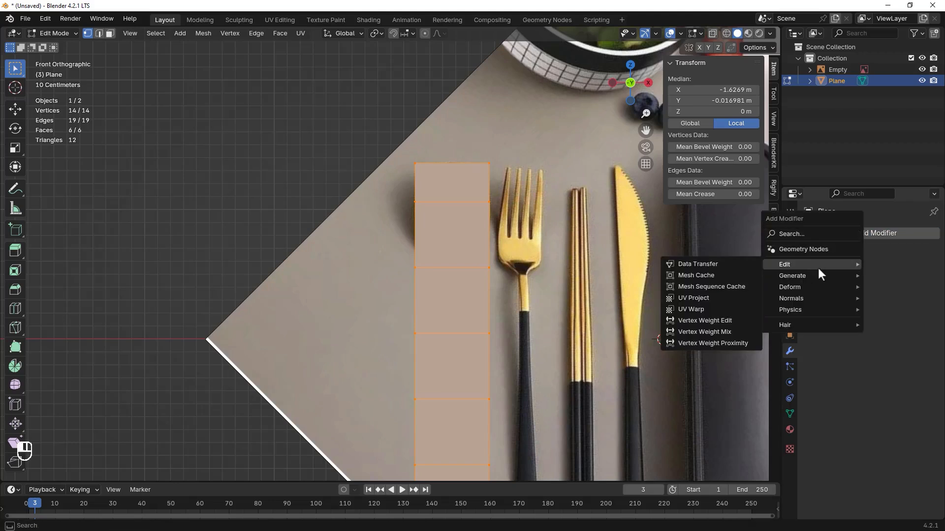
left_click(817, 233)
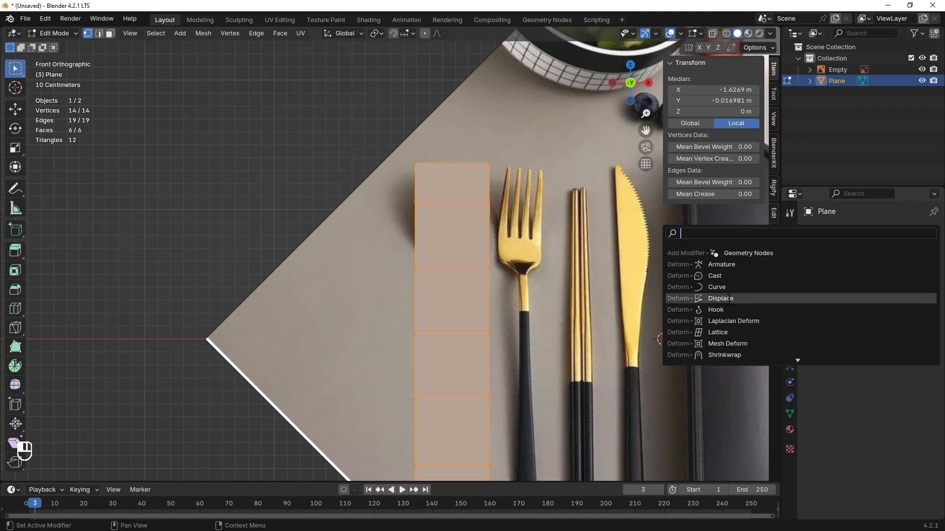
key("Escape")
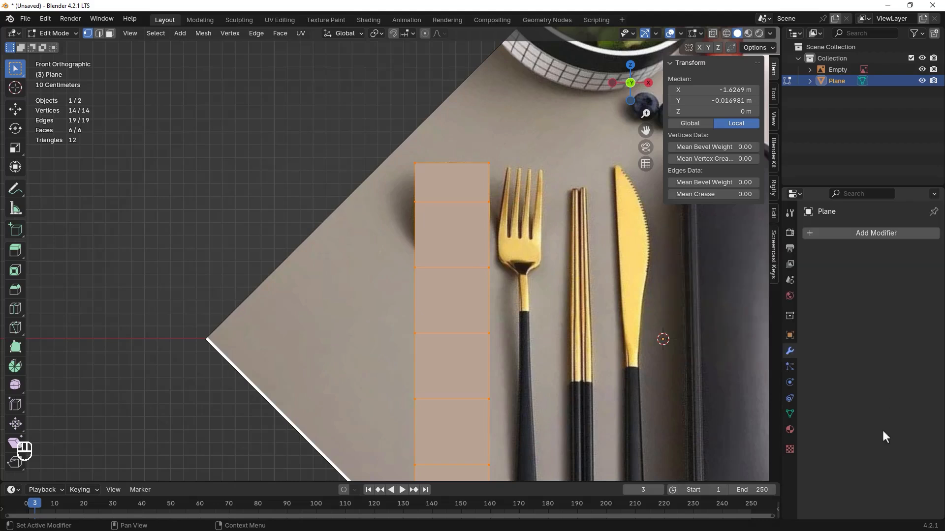
Step: Add a Subdivision Surface modifier to the plane and set its viewport level to 2
left_click(834, 230)
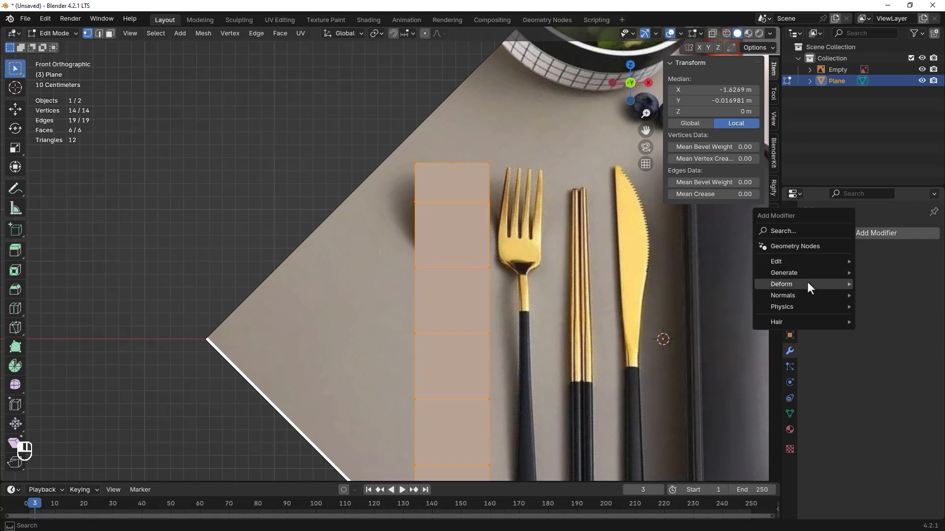
mouse_move(799, 271)
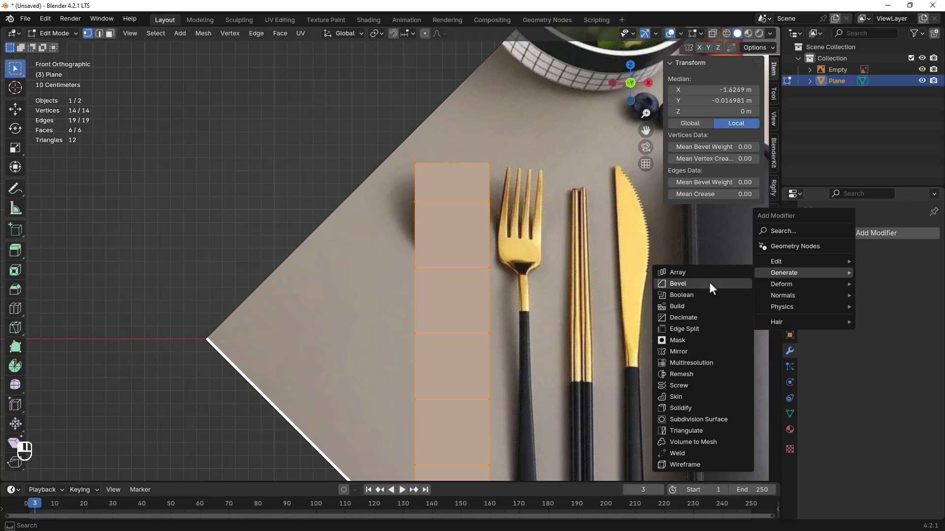
left_click(689, 421)
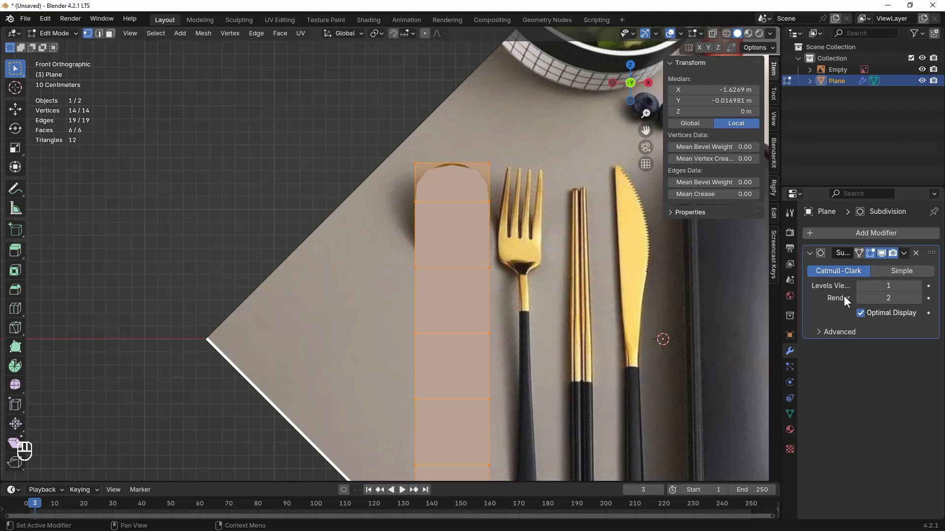
left_click(916, 286)
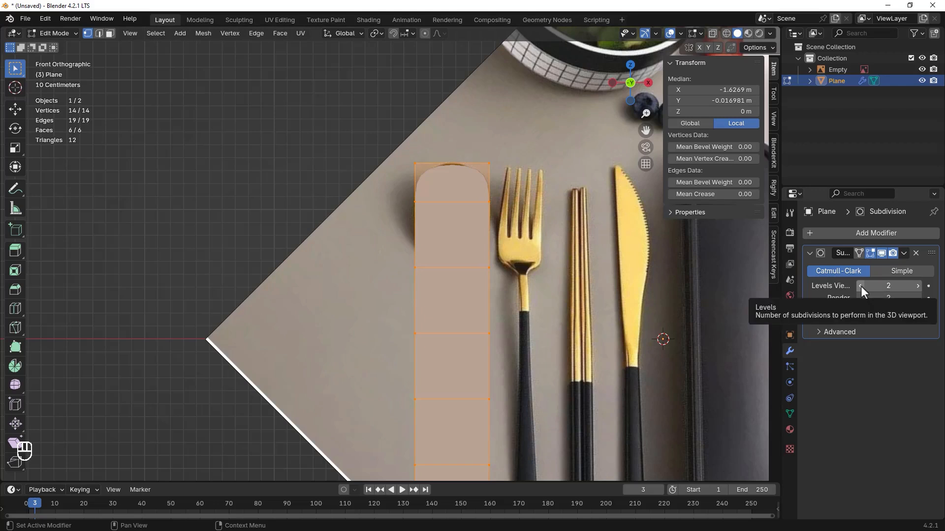
Step: Compare the plane with and without smoothing by toggling the subdivision modifier's viewport and edit-mode display off and back on
left_click(882, 254)
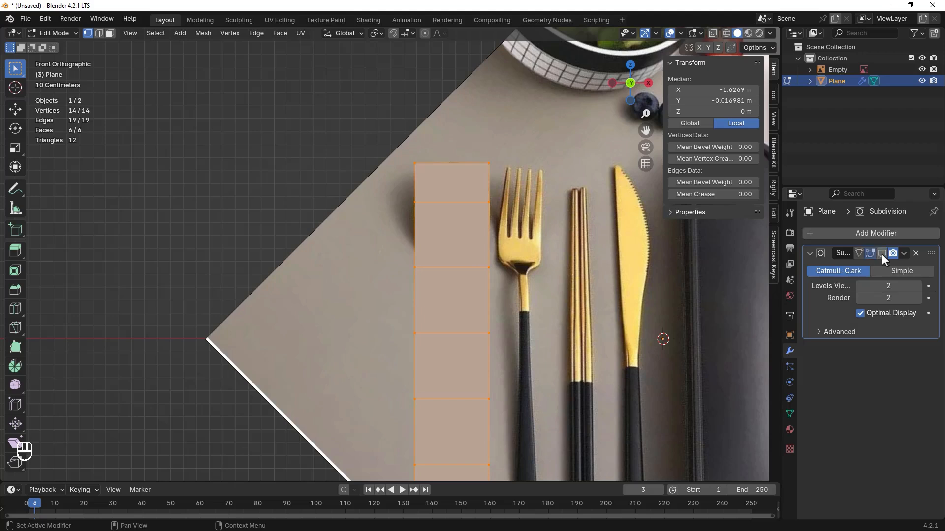
left_click(881, 253)
left_click(881, 253)
left_click(881, 253)
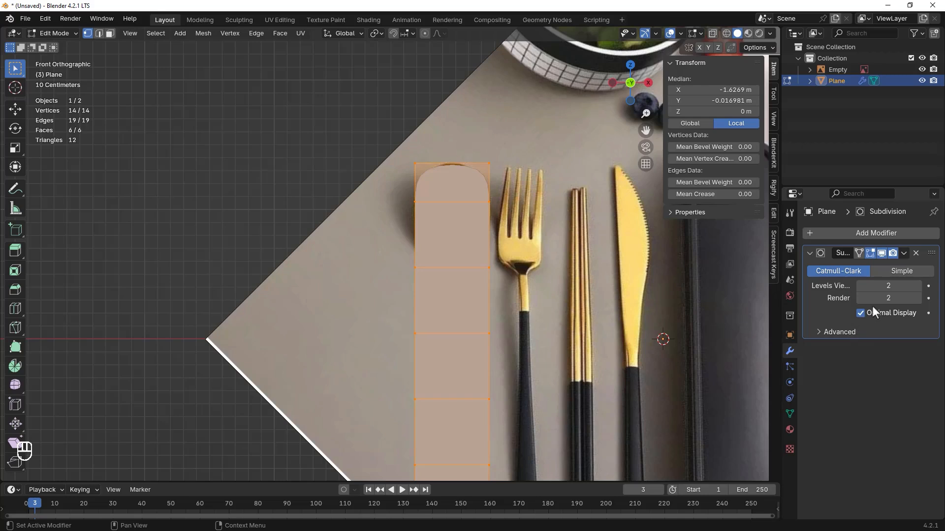
left_click(869, 254)
left_click(869, 254)
Step: Select the loop just below the plane's top edge and scale it by about 0.99 to fit the spoon bowl
scroll(585, 152, "up", 3)
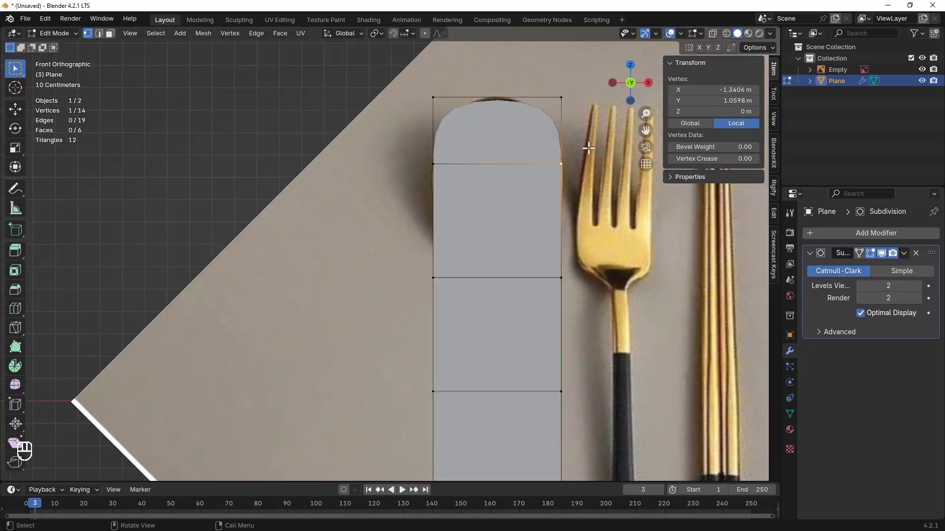
left_click(384, 135)
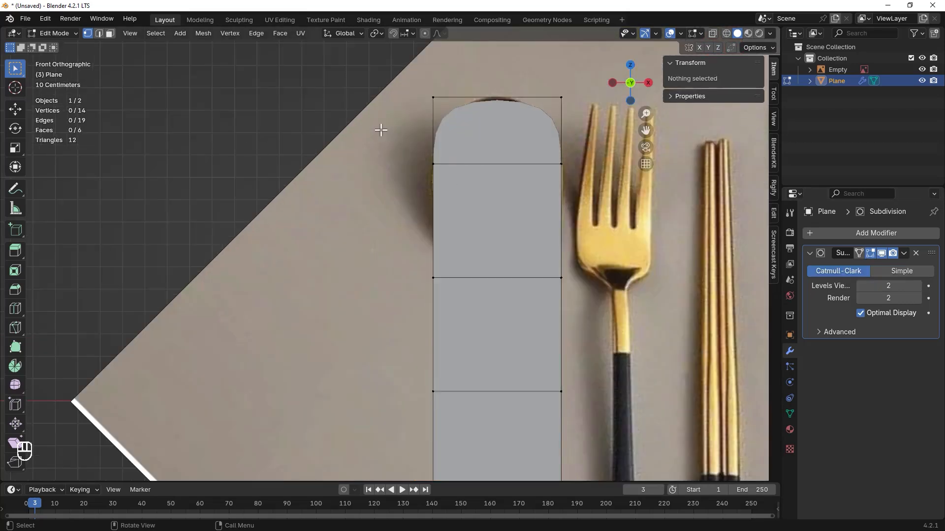
left_click_drag(392, 144, 597, 165)
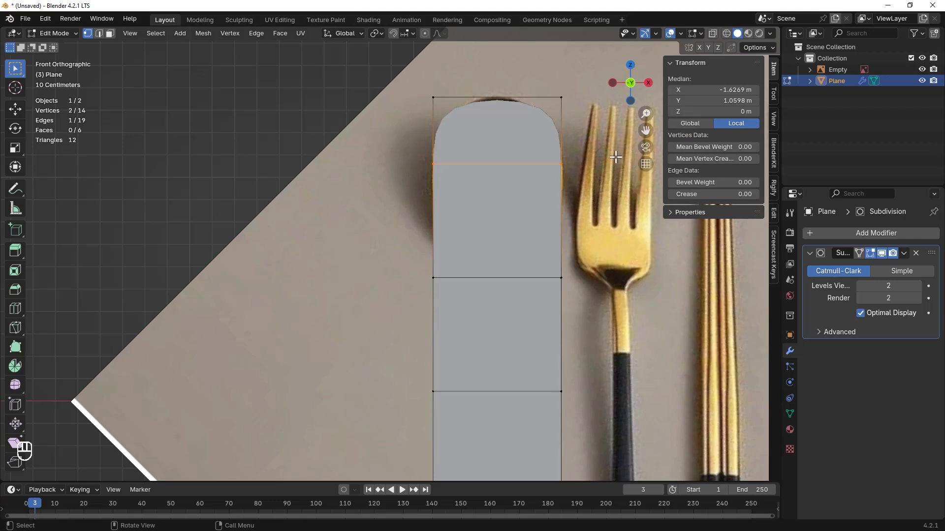
key("s")
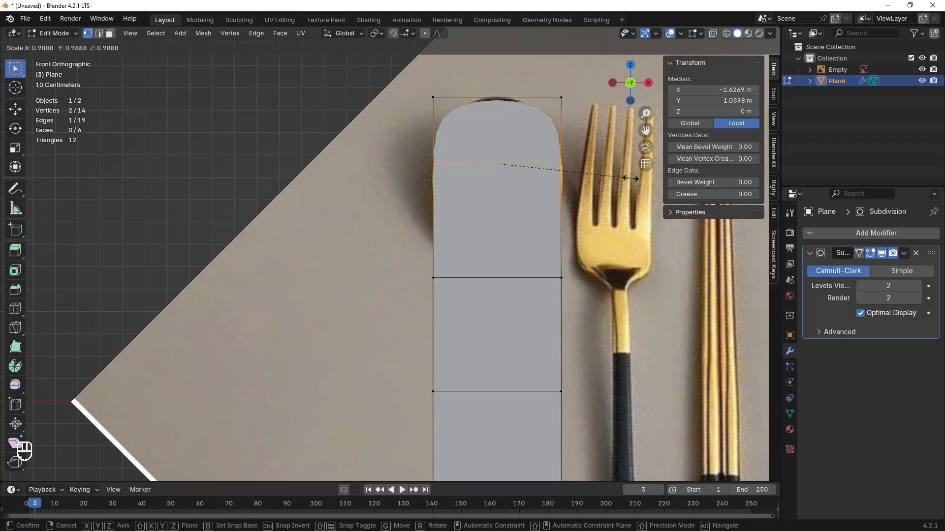
left_click(632, 179)
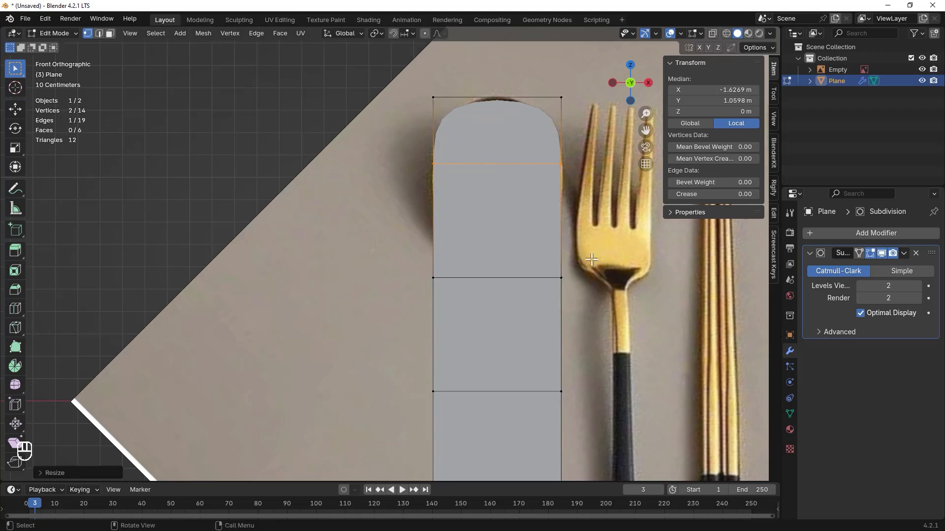
Step: Scale the second loop below the top edge inward to narrow the mesh at the spoon's neck
left_click(497, 279)
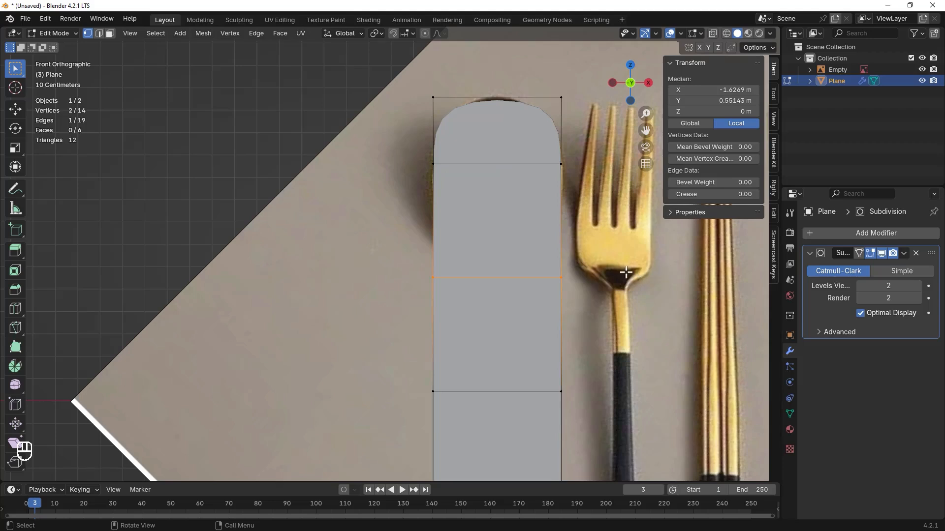
key("s")
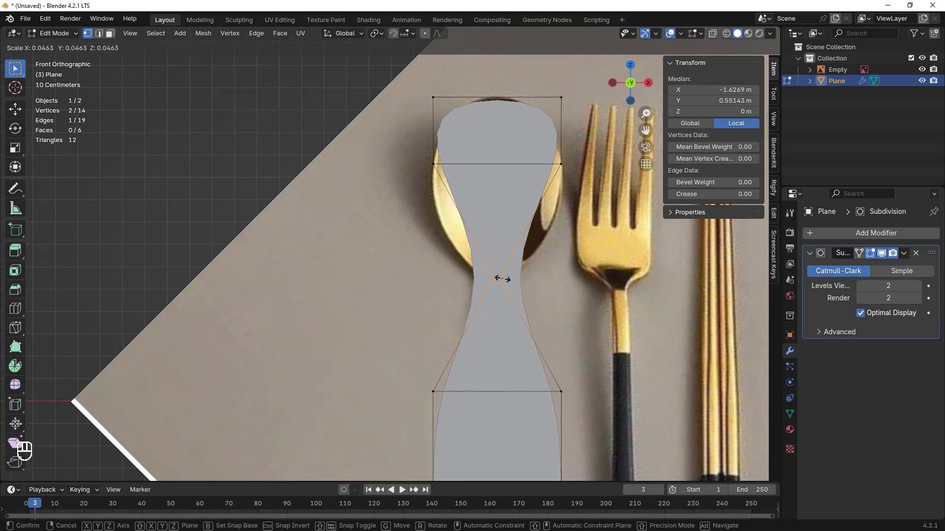
left_click(530, 279)
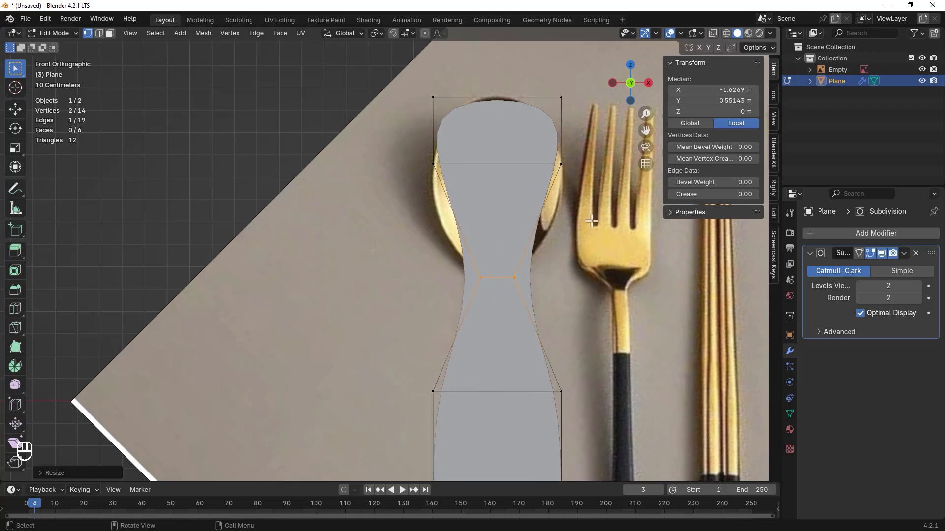
Step: Add a loop cut across the lower bowl, scale it up by about 1.57, and select the bowl's top edge
key("ctrl+r")
left_click(523, 200)
left_click(523, 201)
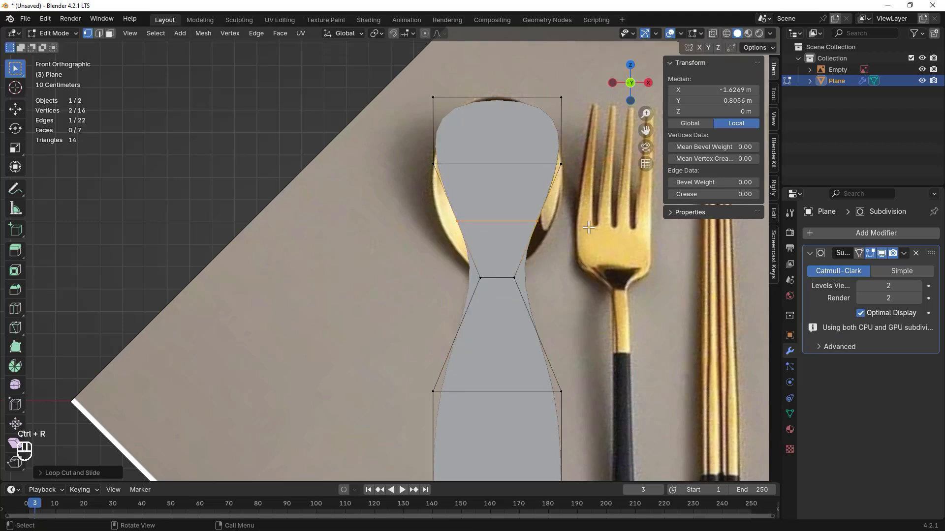
key("s")
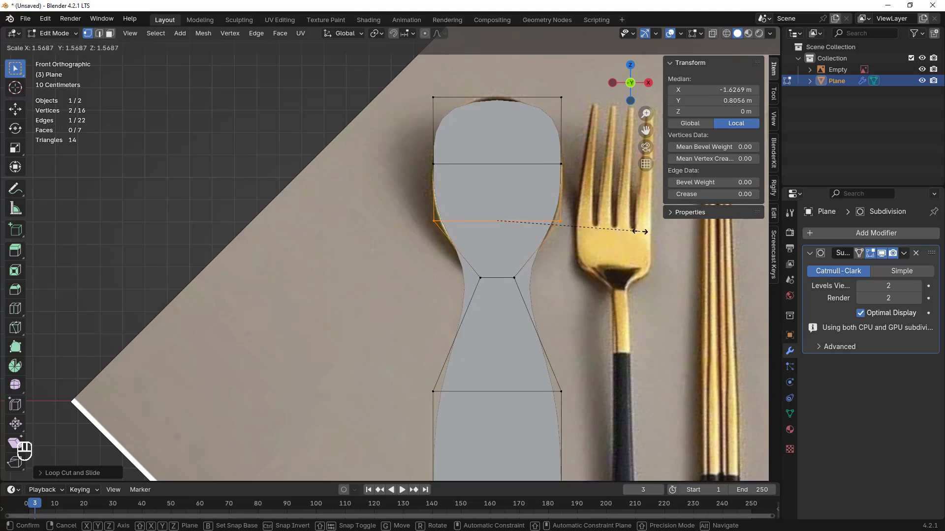
left_click(640, 231)
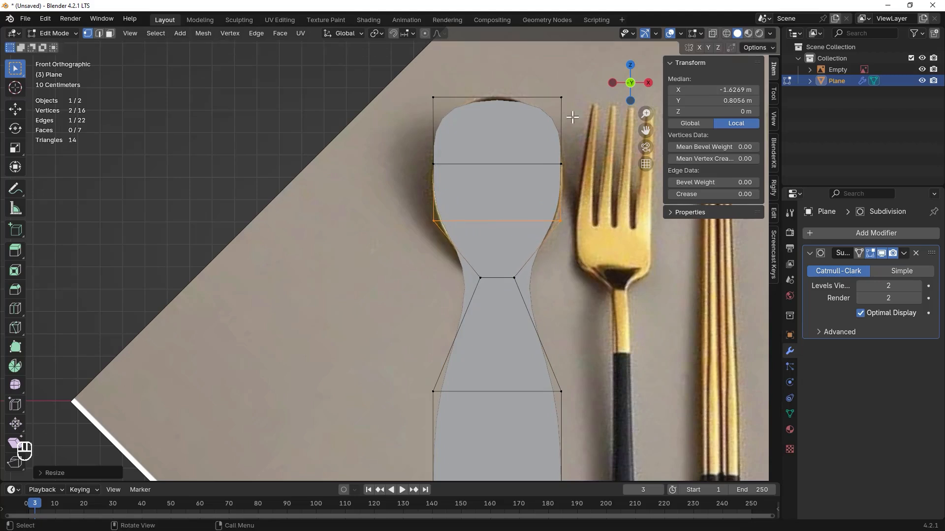
left_click_drag(581, 89, 422, 97)
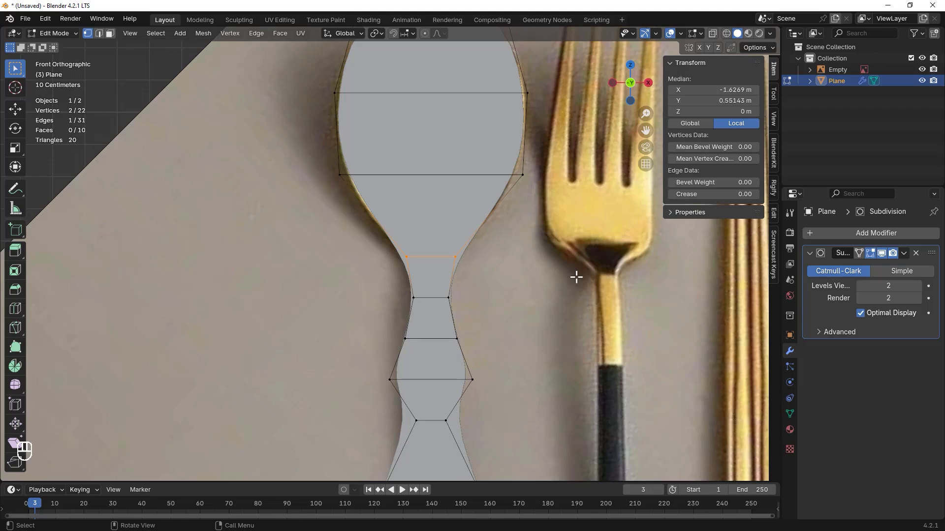
Step: Edge-slide the loop at the base of the bowl slightly along the spoon's outline and clear the selection
key("g")
key("g")
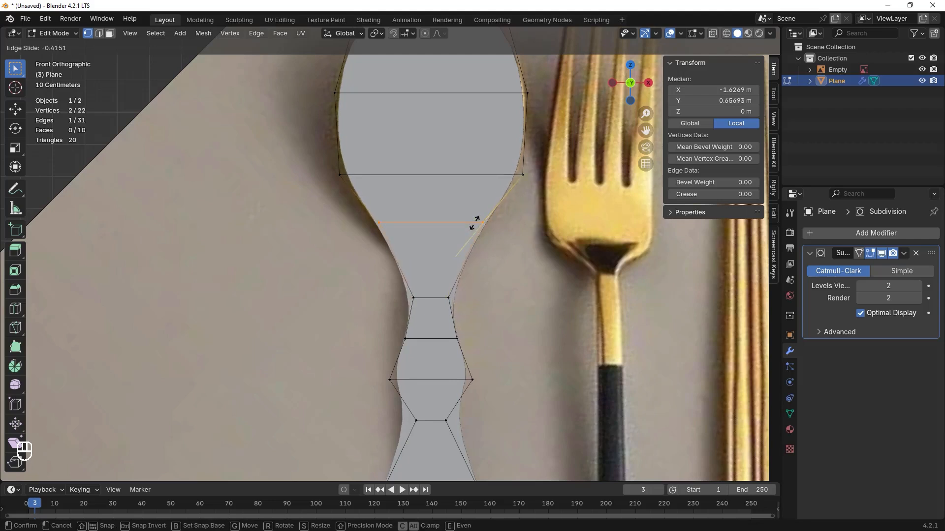
left_click(481, 261)
left_click(516, 256)
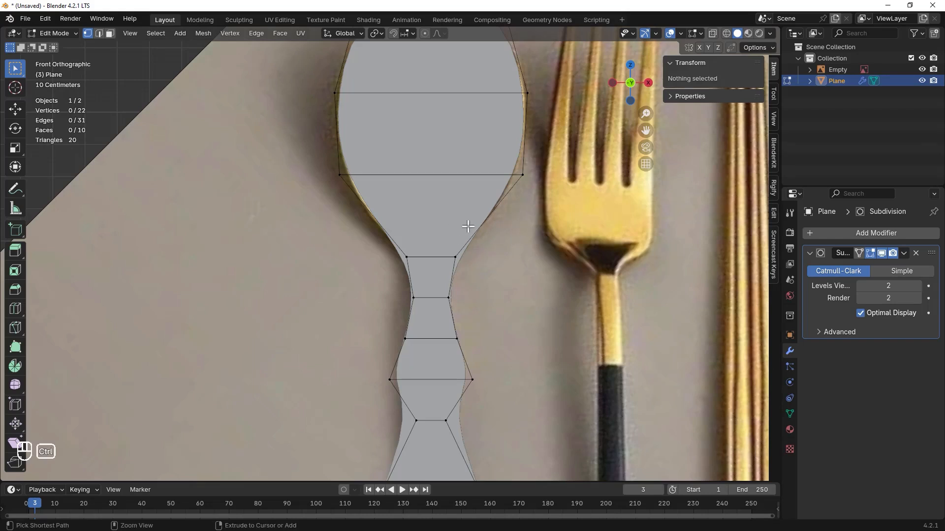
Step: Add a loop cut between the lower bowl and the neck, sliding it down close to the neck loop
key("ctrl+r")
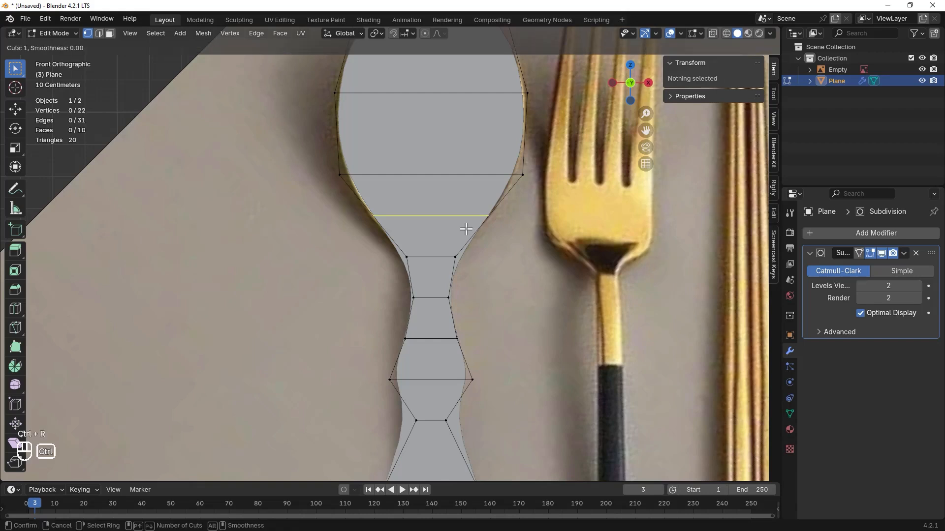
left_click(465, 228)
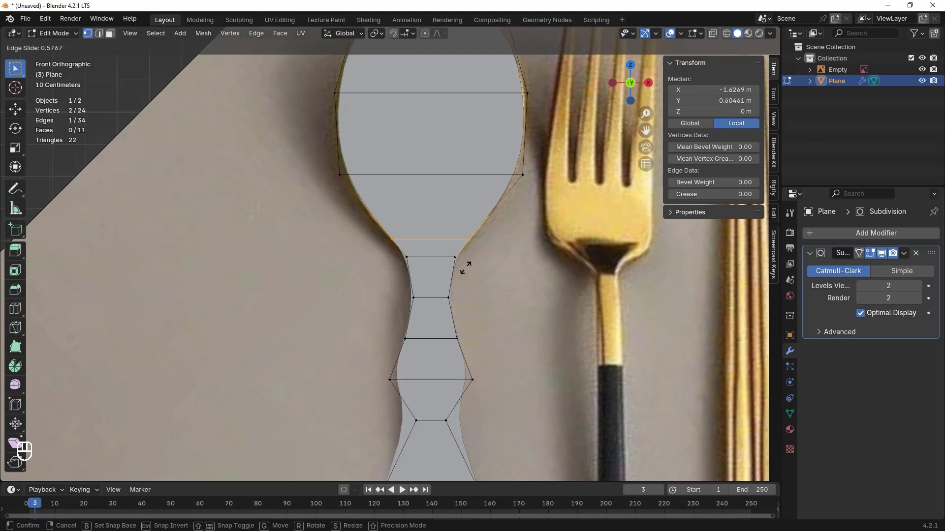
left_click(464, 275)
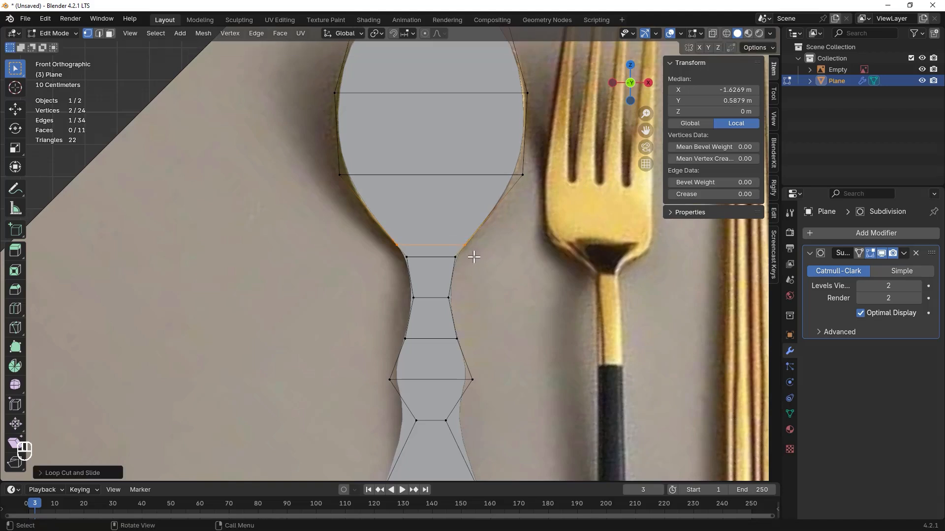
Step: Slide the neck loop beneath the bowl down toward the handle and scale it narrower to match the spoon's neck
left_click_drag(477, 254, 364, 272)
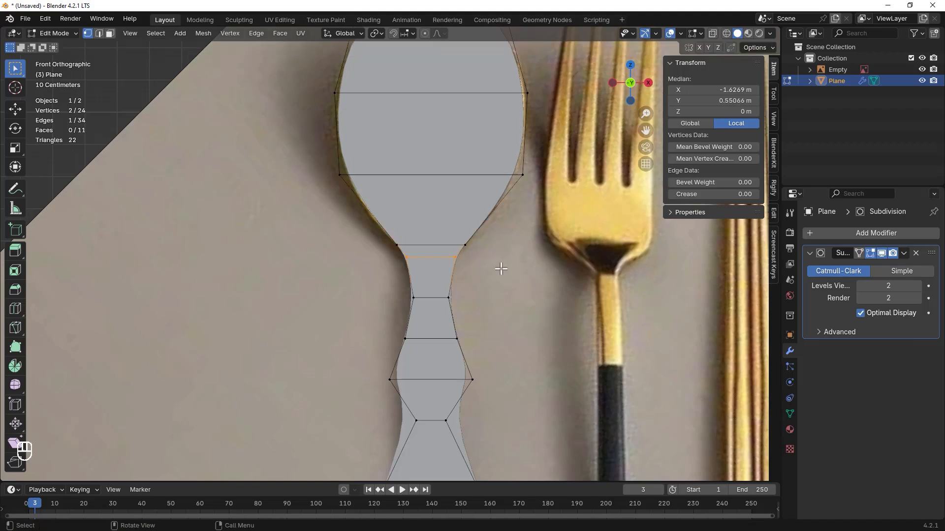
key("g")
key("g")
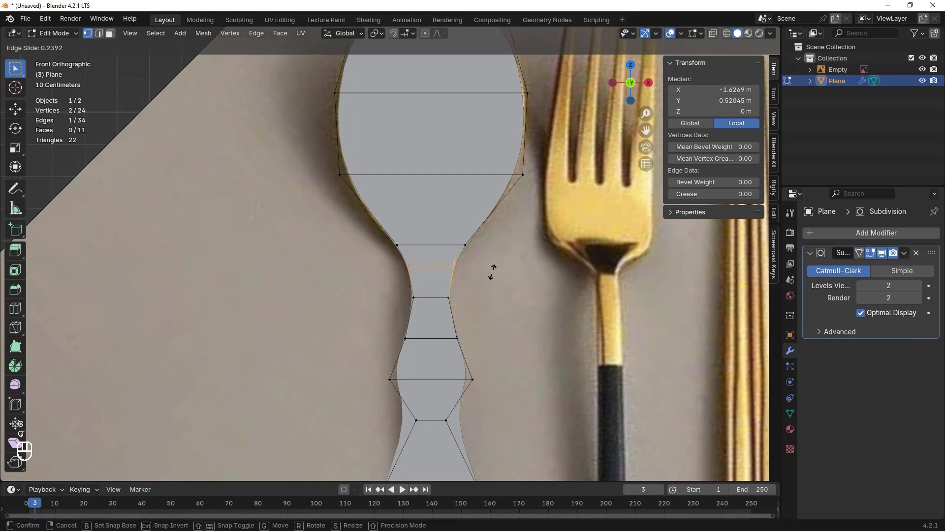
left_click(491, 272)
key("s")
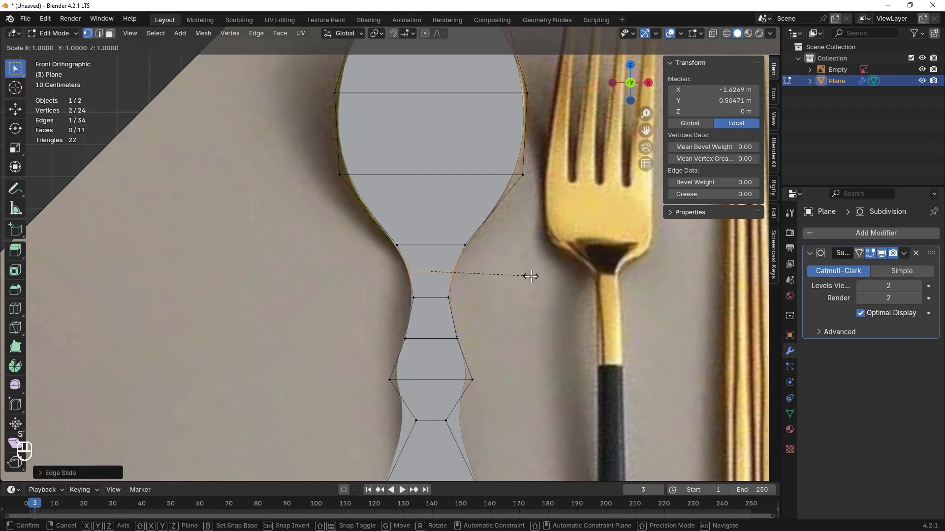
left_click(489, 276)
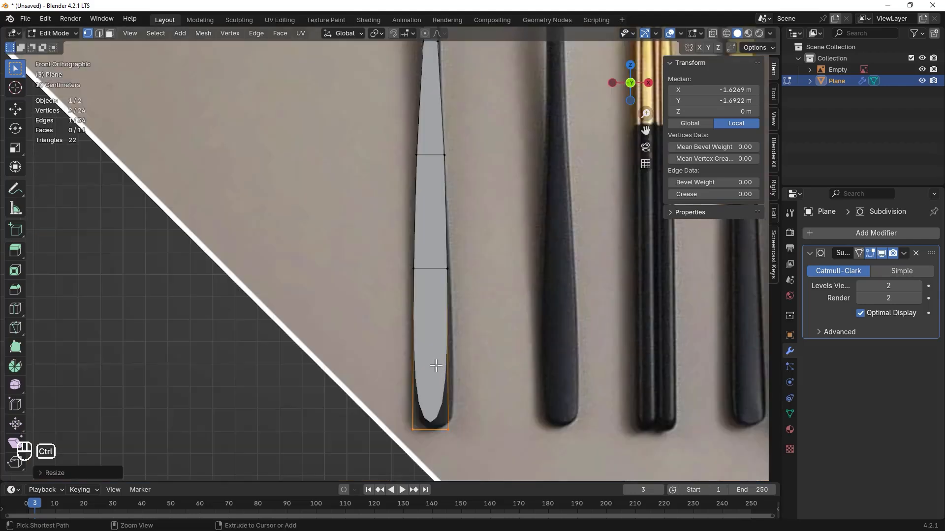
Step: Add a loop cut across the last handle segment and slide it toward the handle's tip to fill out its rounded end
key("ctrl+r")
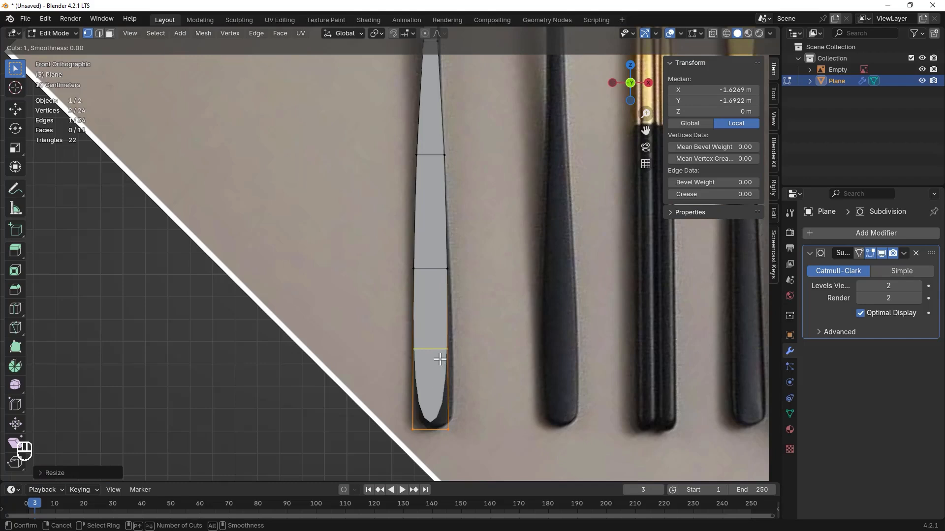
key("g")
left_click(440, 360)
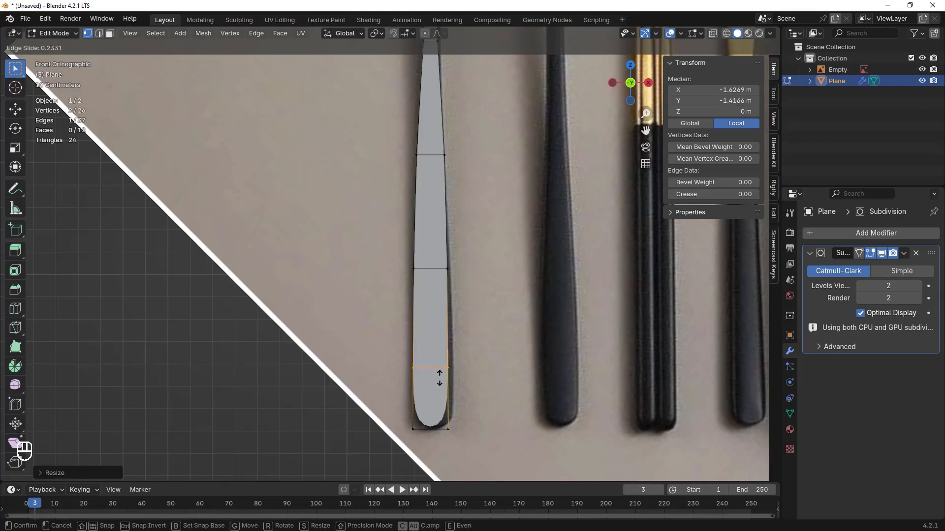
left_click(443, 381)
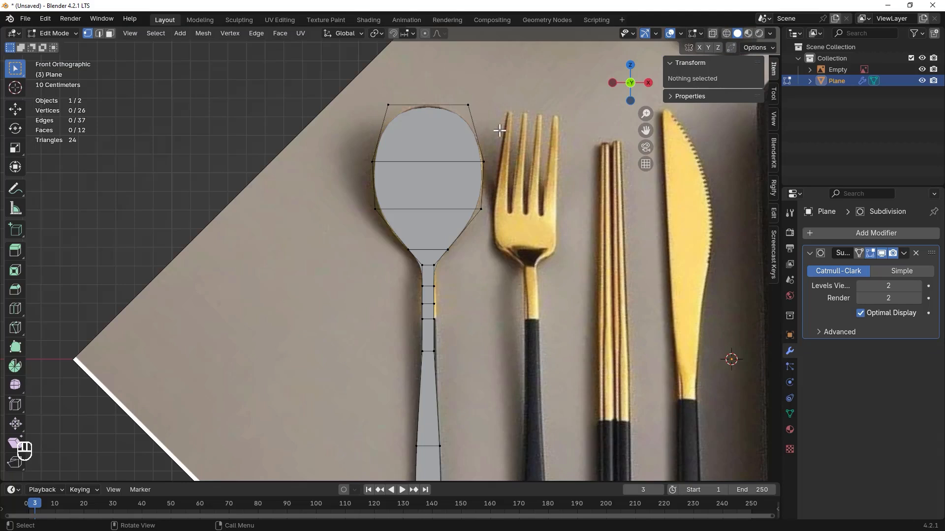
key("k")
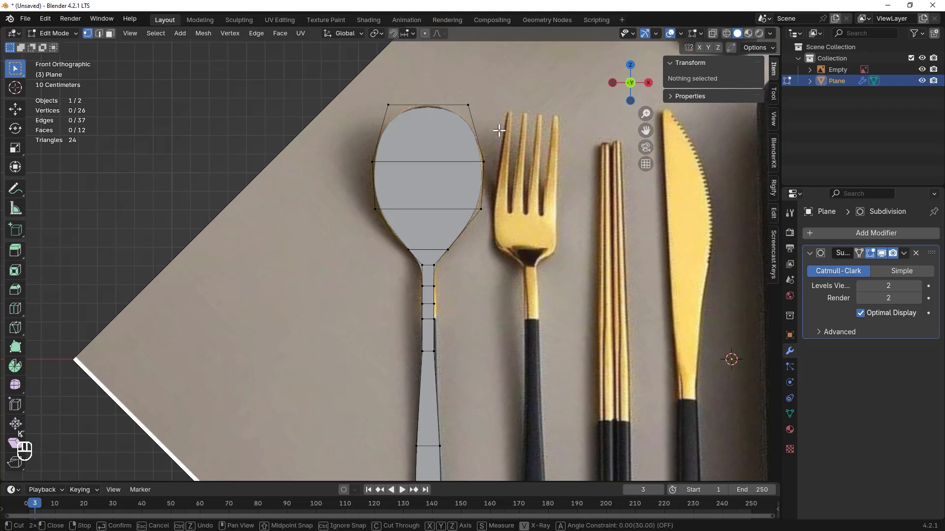
left_click(468, 104)
left_click(444, 161)
left_click(427, 209)
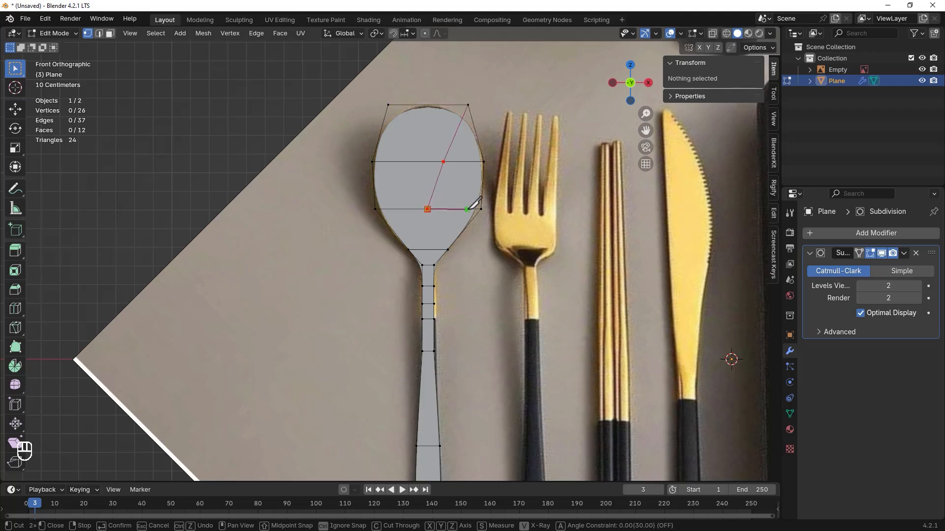
left_click(424, 161)
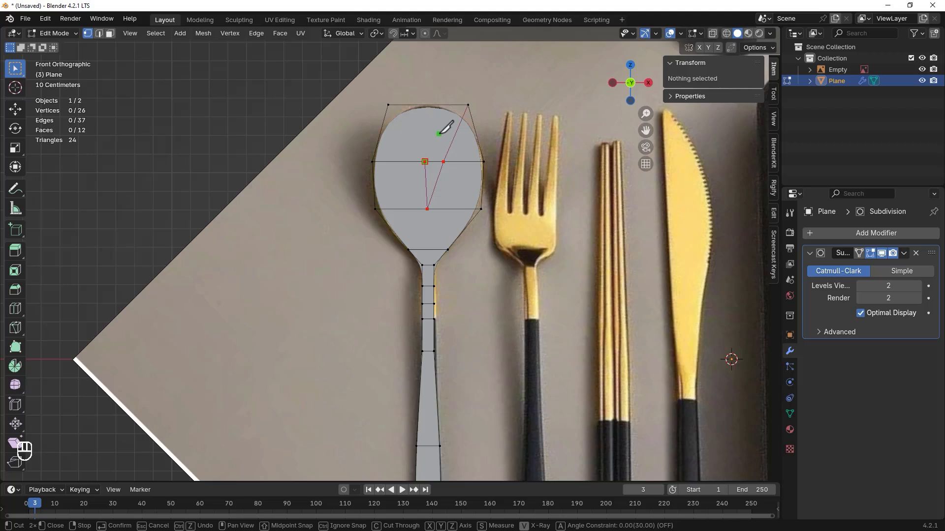
key("Escape")
Step: Knife-cut a V across the upper bowl, from both upper corner vertices down to the middle of the lower bowl loop
key("k")
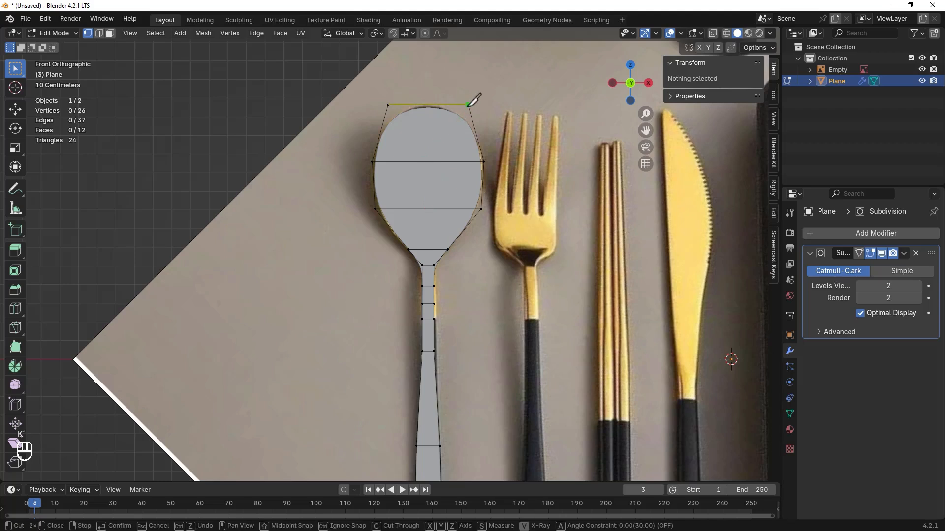
left_click(468, 105)
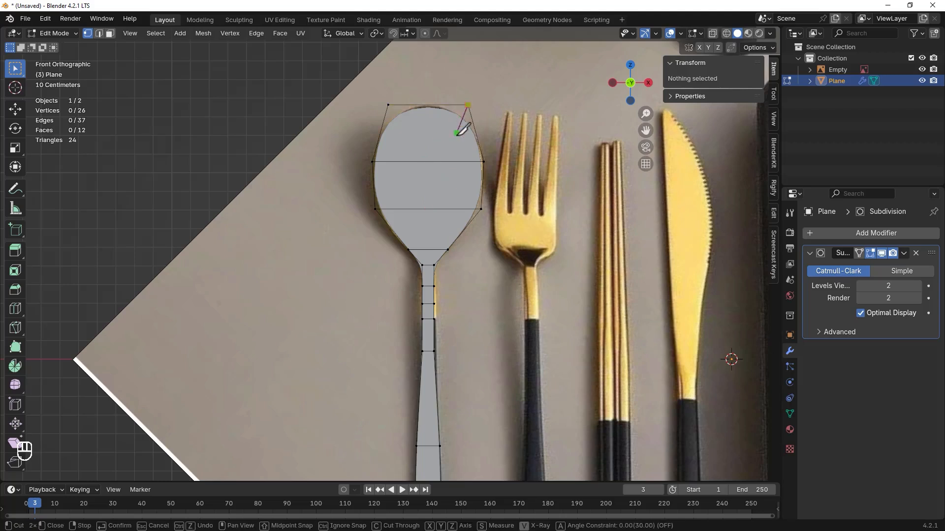
left_click(430, 209)
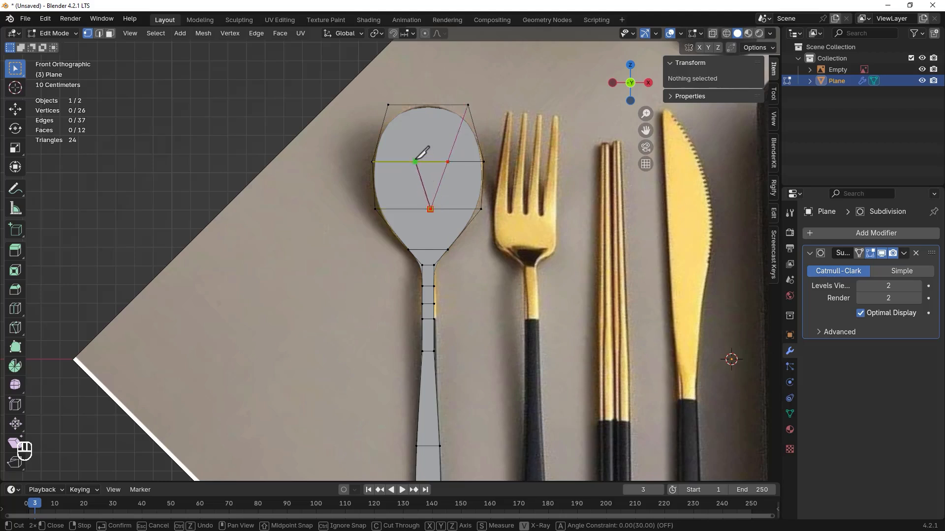
left_click(388, 105)
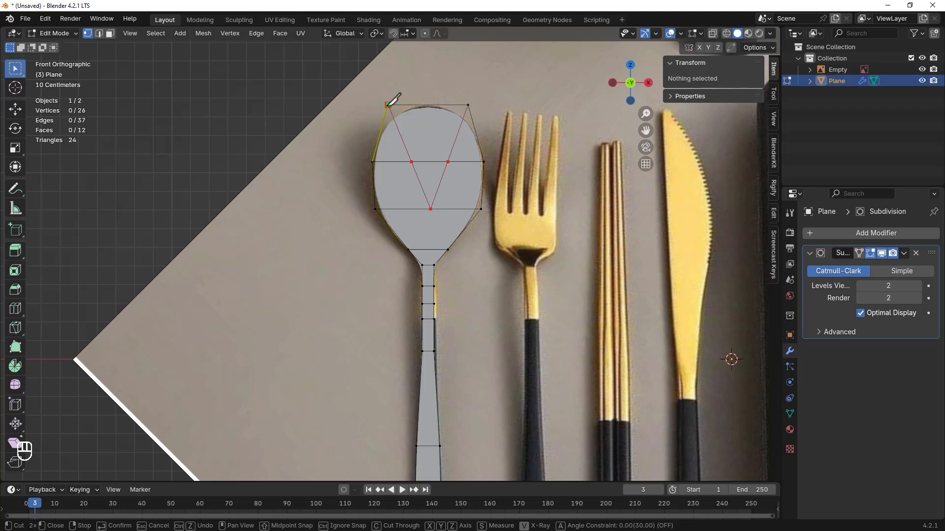
key("Return")
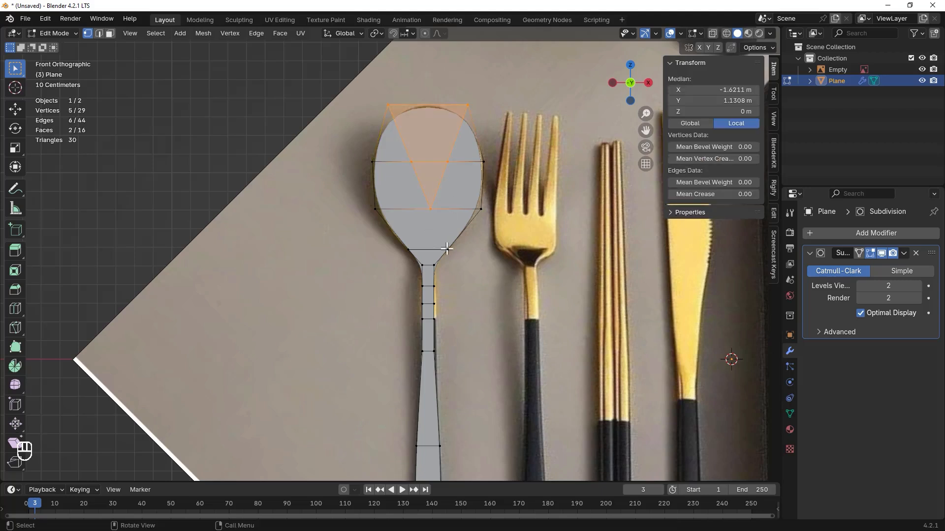
Step: Knife-cut a straight centre line from the V's point down through the bowl's base to the neck loop, and select the whole mesh
key("k")
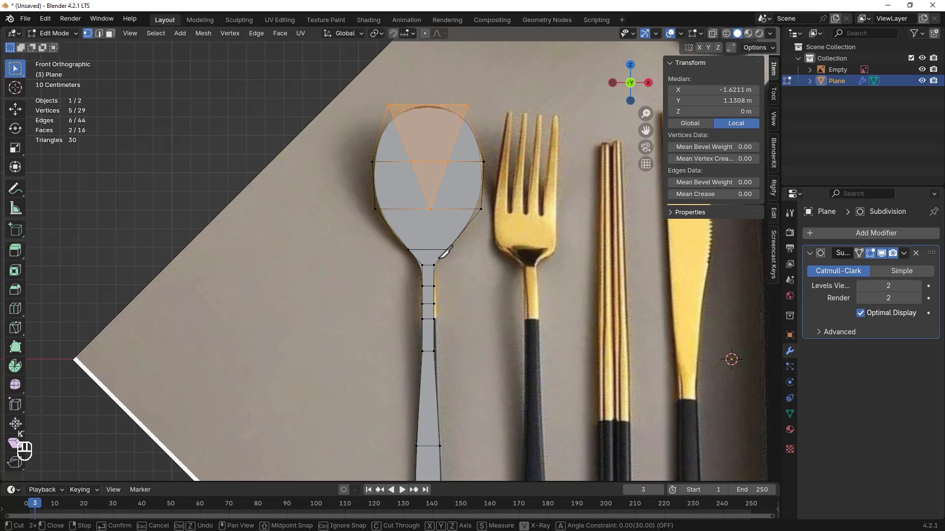
left_click(431, 210)
key("Return")
key("a")
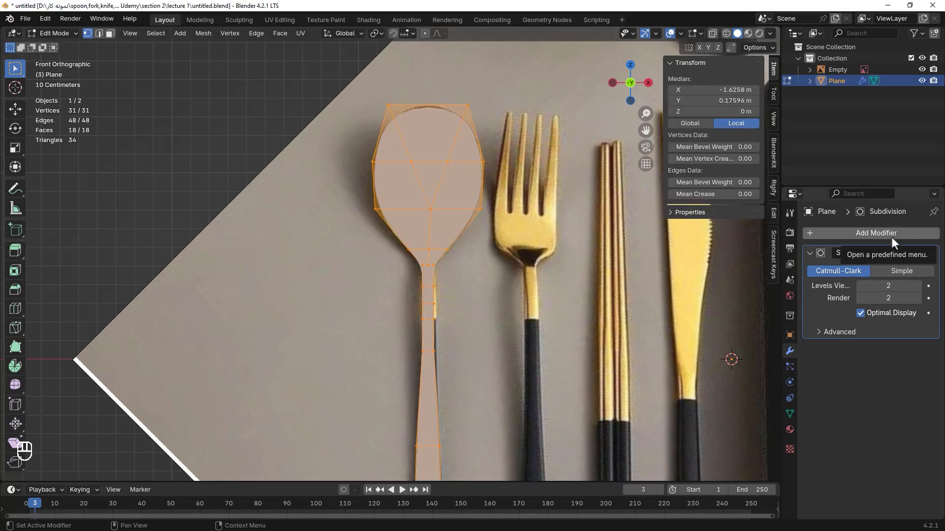
left_click(863, 234)
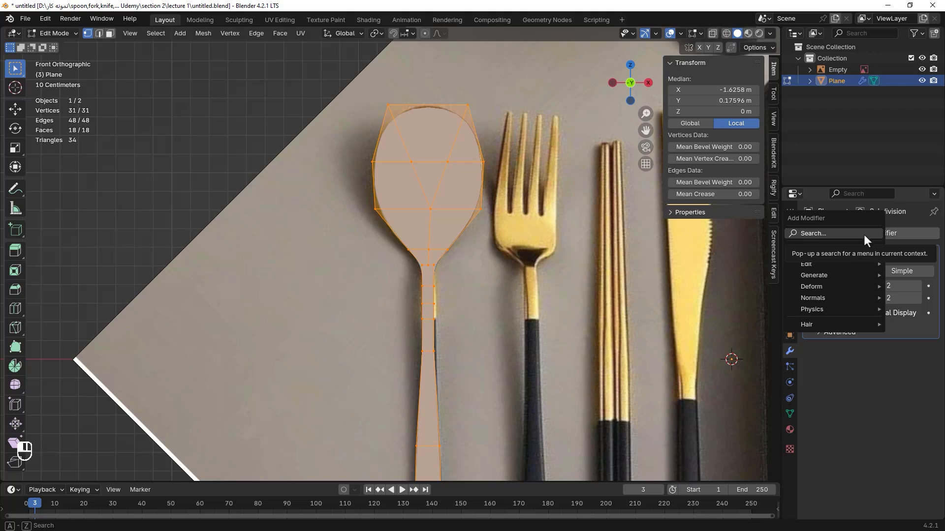
left_click(816, 231)
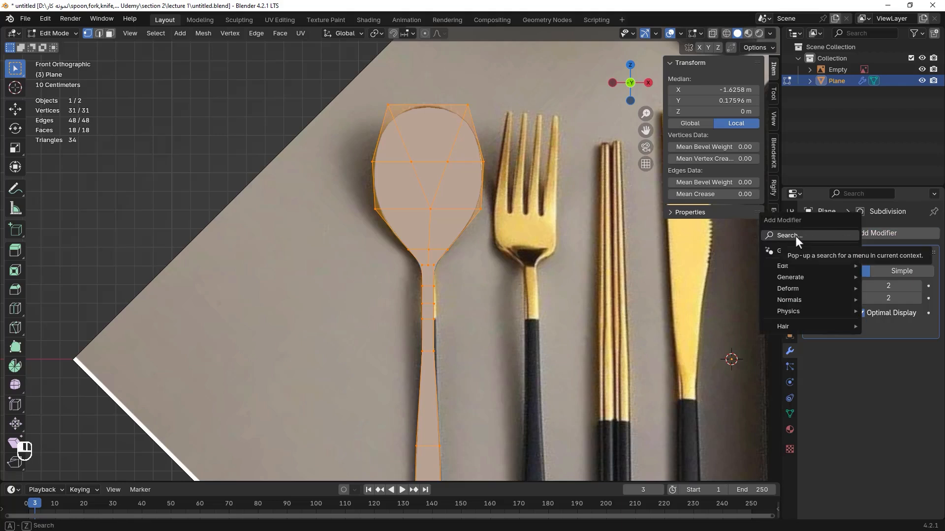
left_click(795, 235)
type("so")
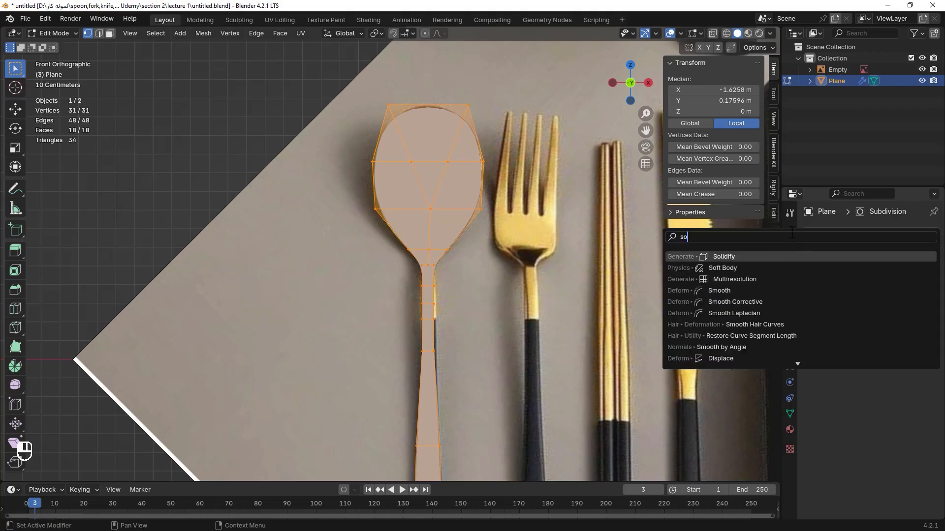
left_click(891, 436)
Step: Add a Solidify modifier above the Subdivision modifier and set its thickness to 0.03 m
left_click(819, 234)
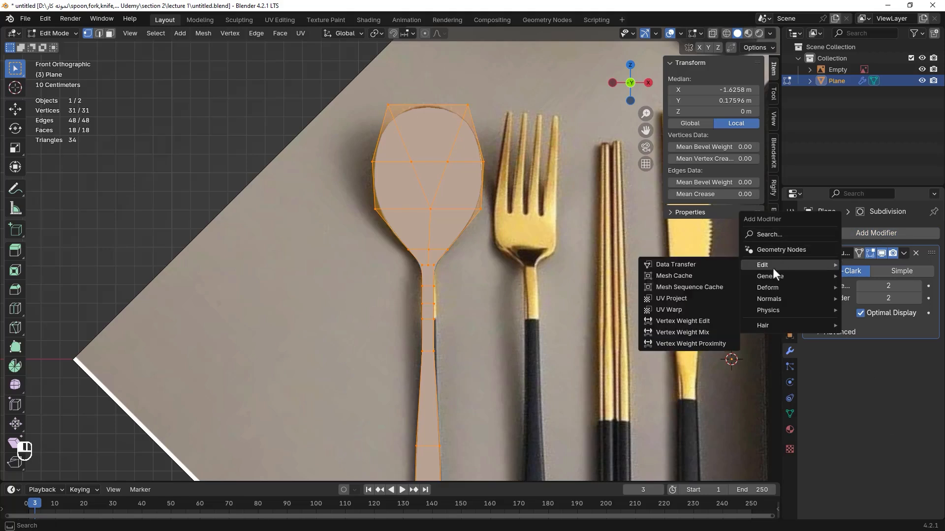
mouse_move(775, 276)
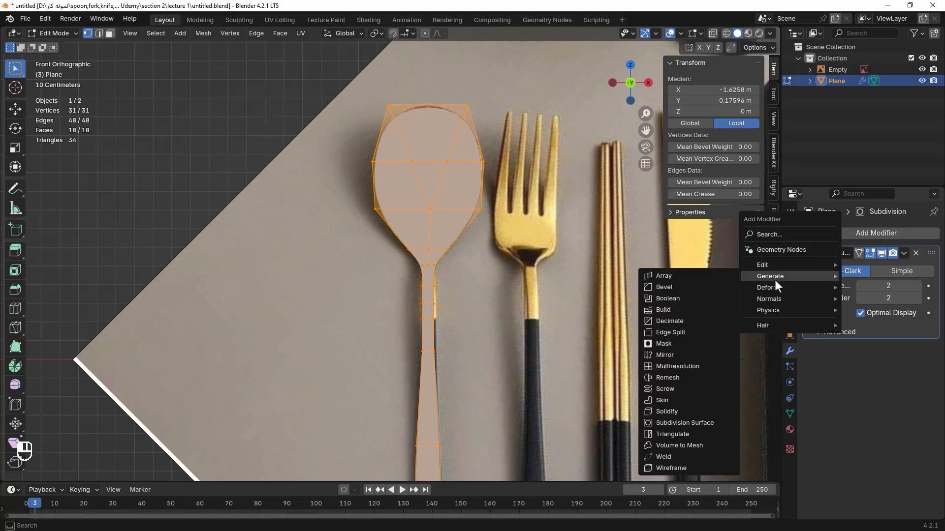
left_click(674, 411)
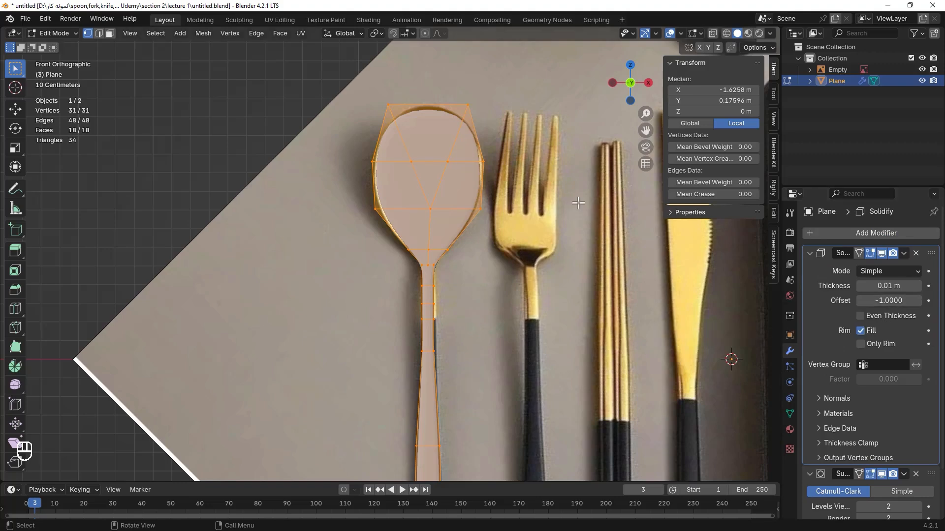
middle_click_drag(618, 232, 532, 251)
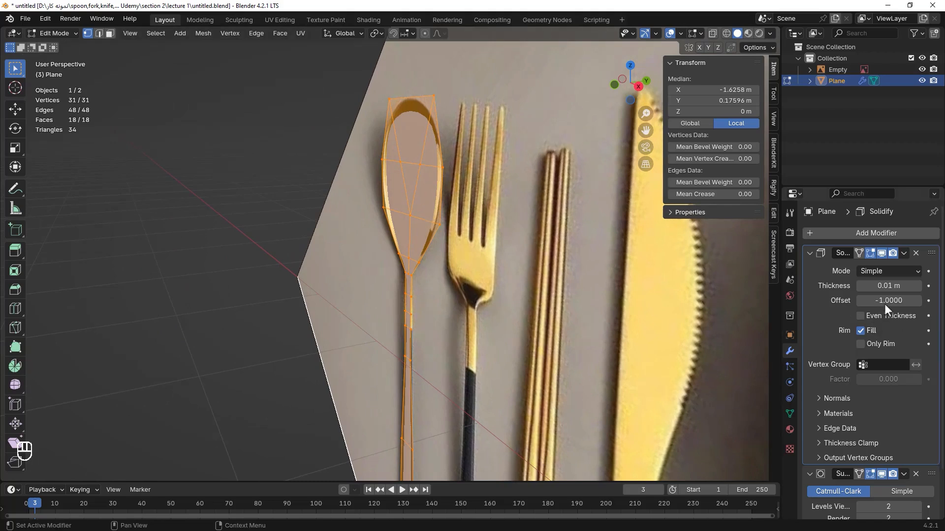
left_click(918, 286)
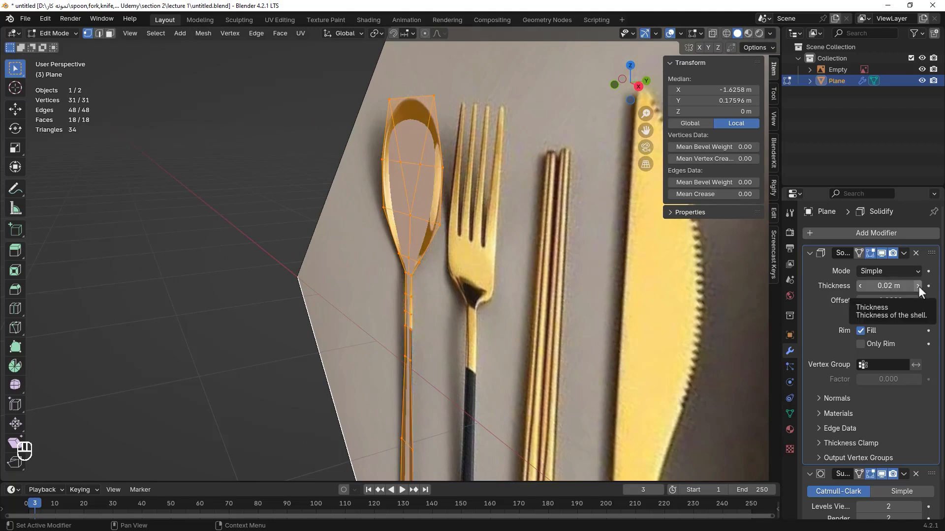
left_click(918, 286)
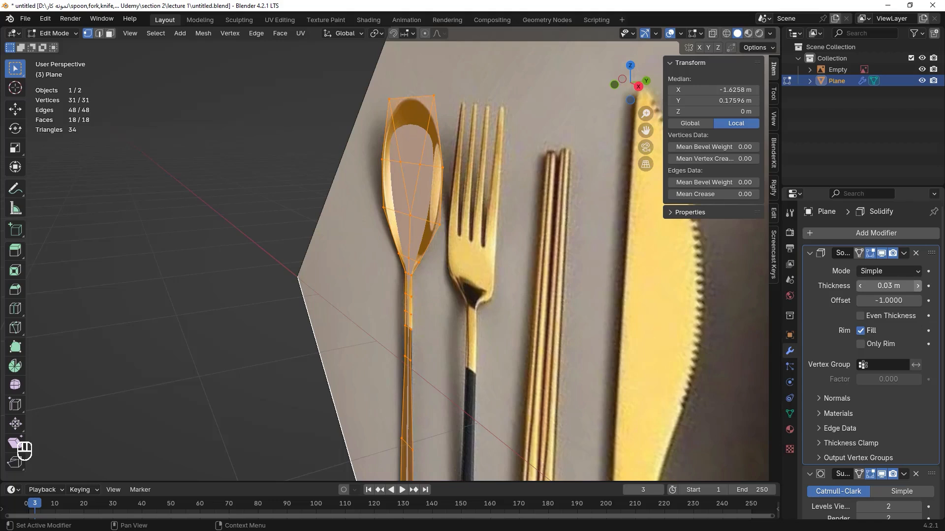
Step: Move the whole spoon mesh about 1.65 m along negative Y, away from the reference image
scroll(442, 214, "down", 3)
key("g")
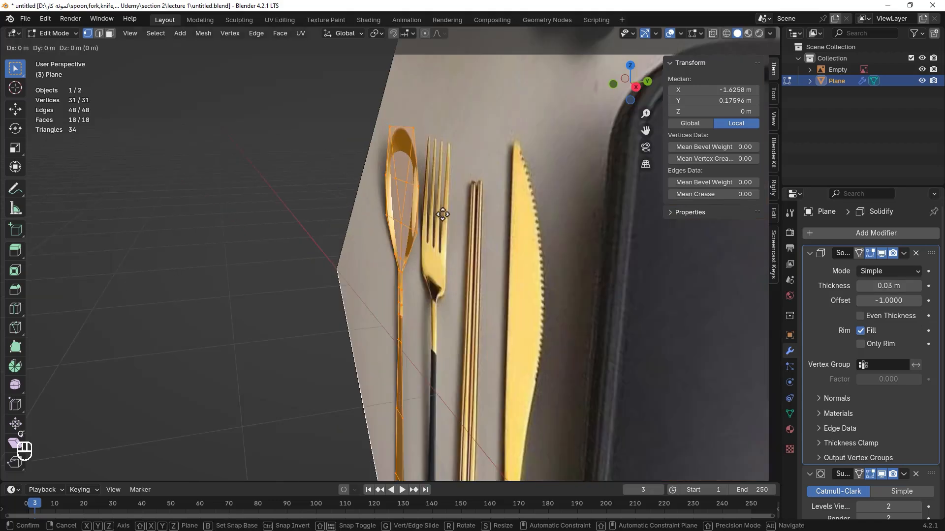
key("y")
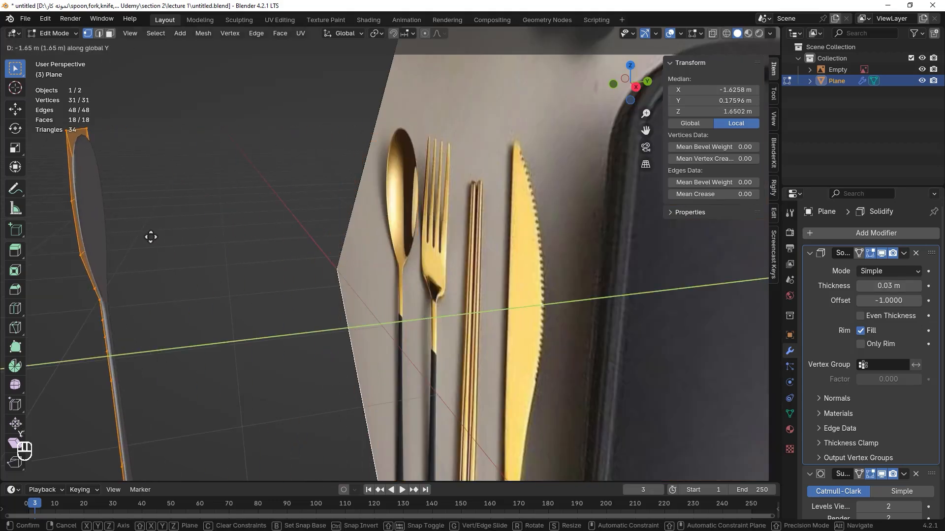
left_click(152, 239)
Step: Move the spoon mesh about 2.5 m along negative X, clear of the reference image, and frame it in front view
middle_click_drag(235, 193, 349, 197)
scroll(350, 196, "down", 3)
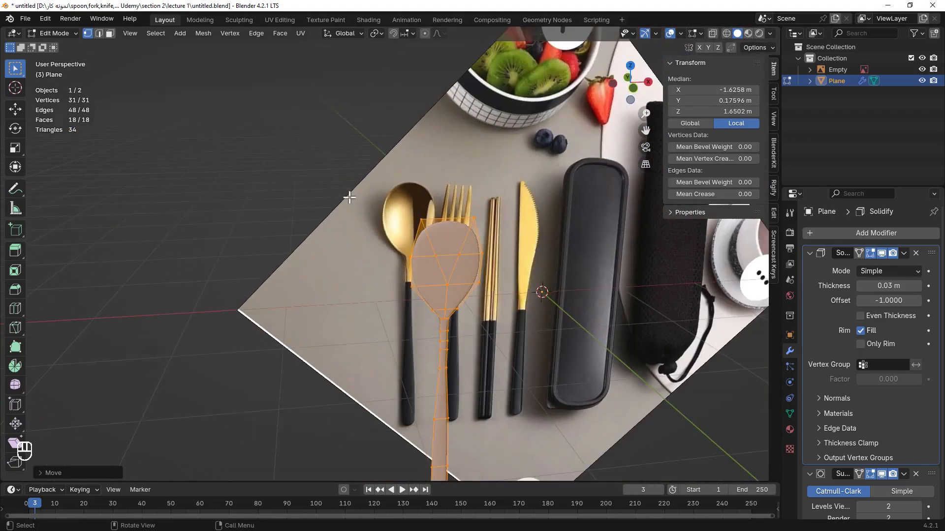
key("g")
key("x")
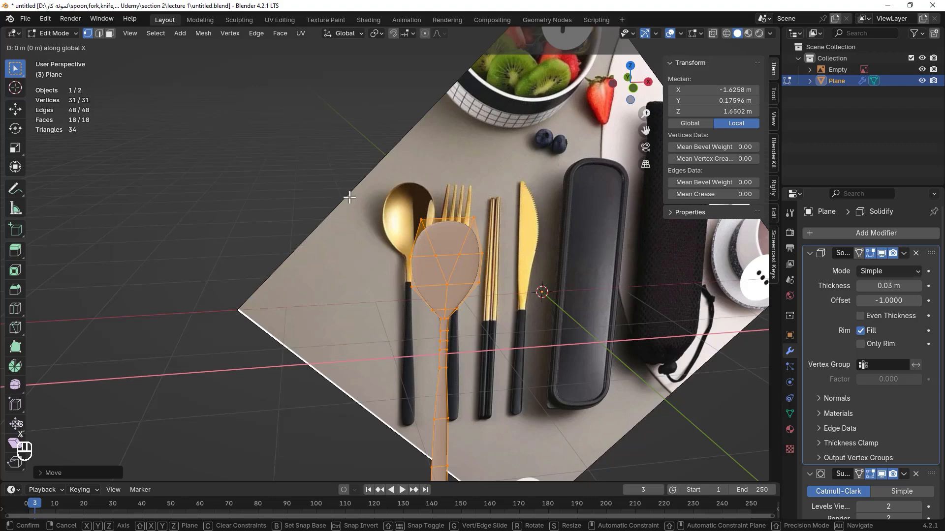
left_click(36, 217)
key("KP_1")
middle_click_drag(317, 214, 521, 199, "shift")
scroll(372, 162, "up", 1)
scroll(371, 161, "up", 2)
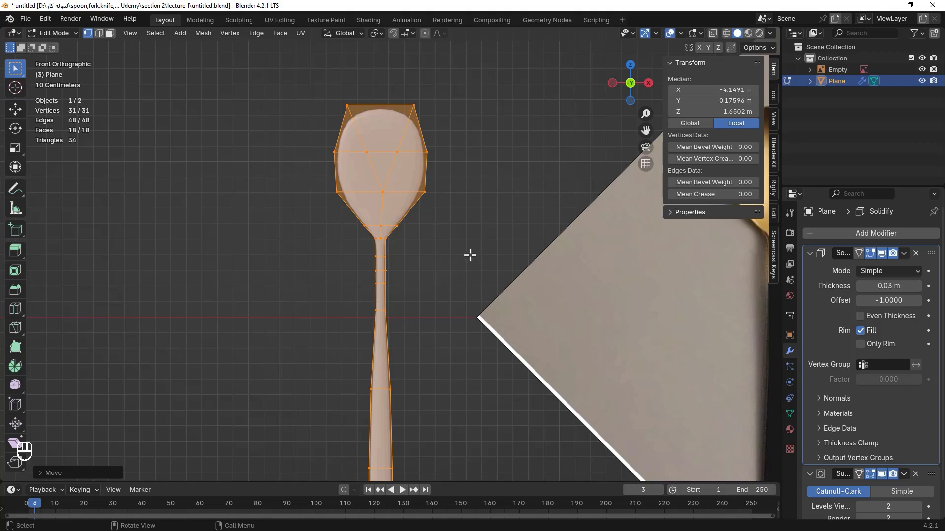
middle_click_drag(468, 253, 297, 116)
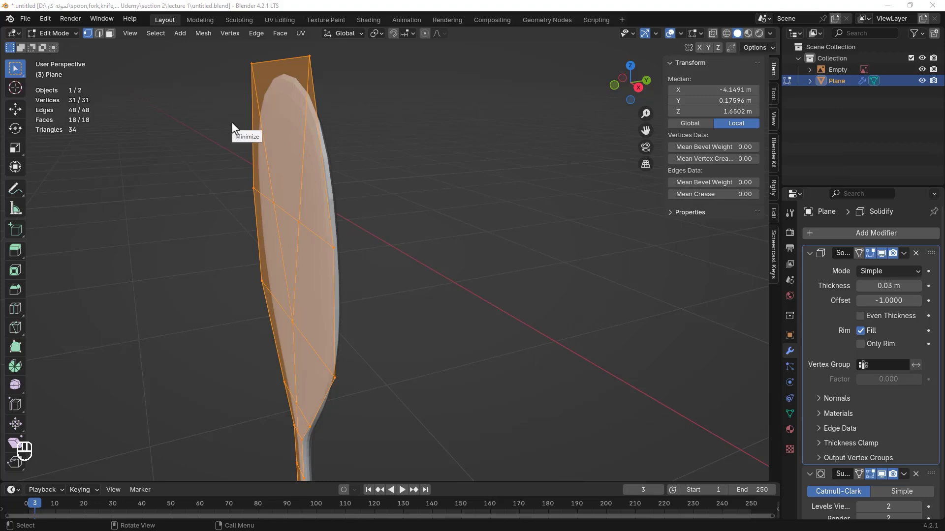
right_click(883, 259)
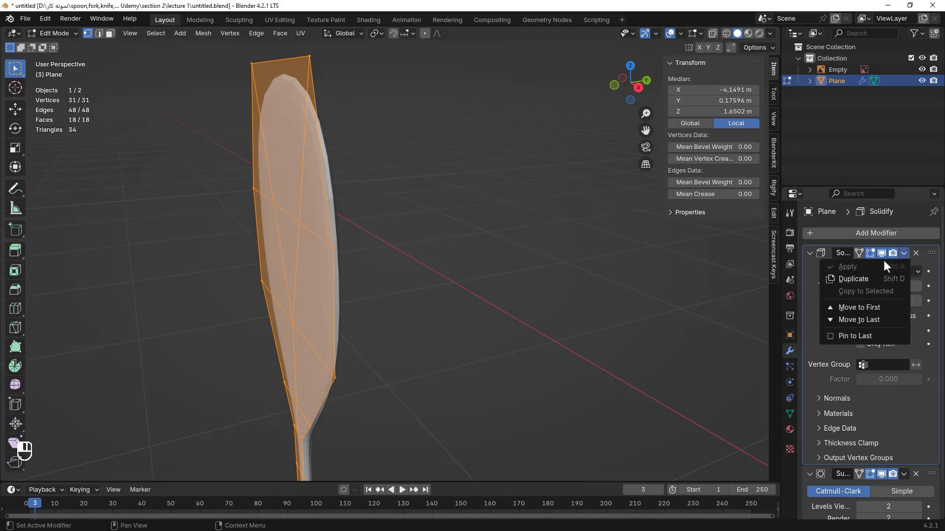
left_click(901, 256)
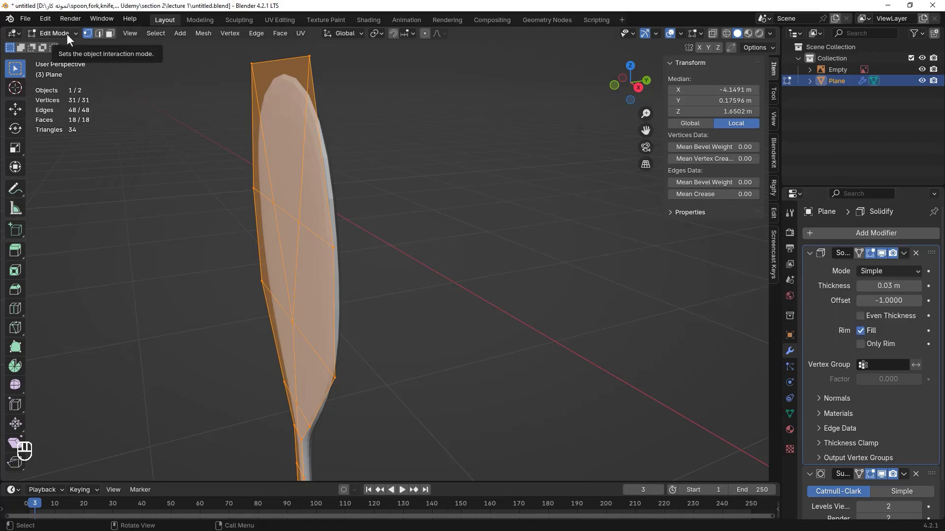
left_click(903, 252)
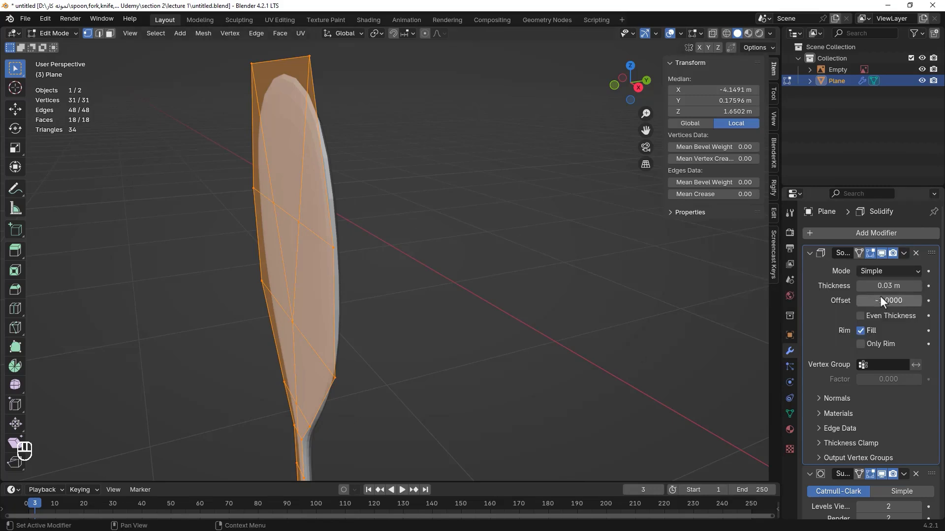
Step: Switch to Object Mode and apply the Solidify modifier to the spoon
left_click(54, 33)
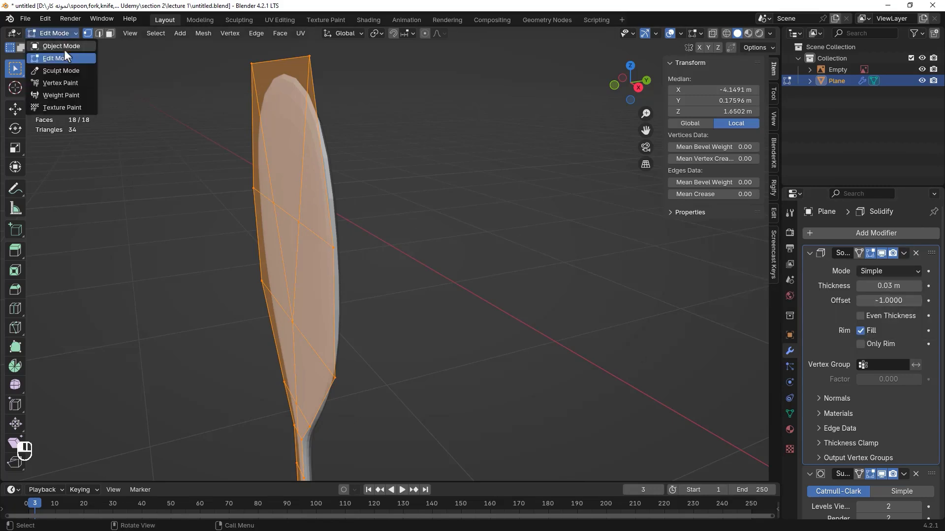
left_click(61, 45)
left_click(903, 253)
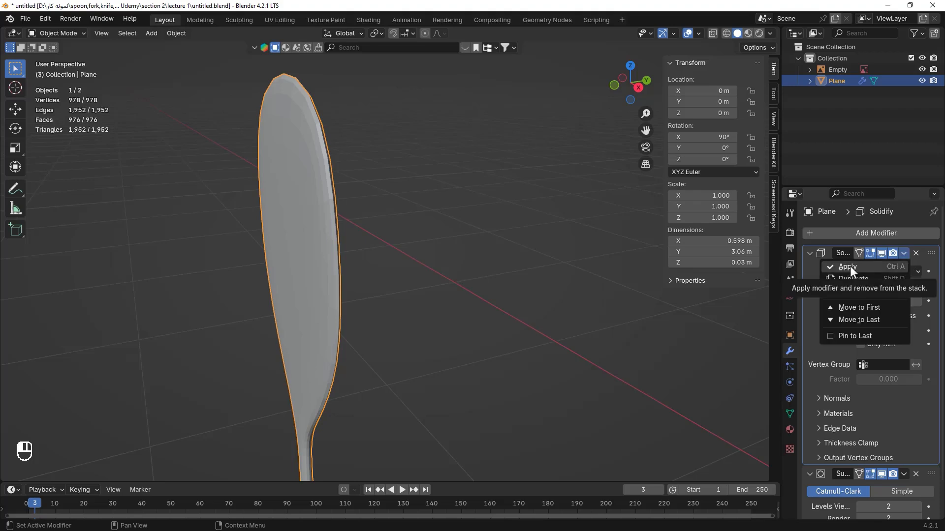
left_click(849, 266)
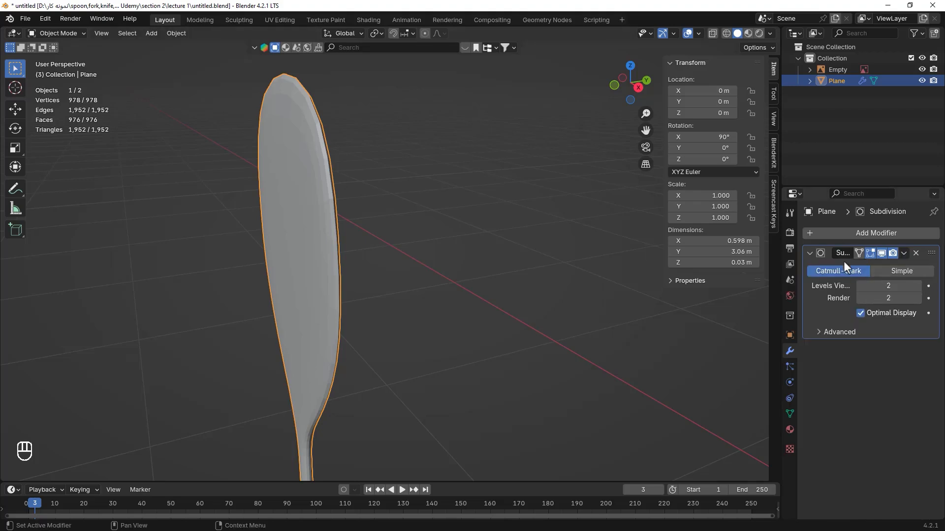
Step: In Edit Mode, add two loop cuts around the thickness of the spoon's rim to sharpen its edge
key("Tab")
middle_click_drag(458, 112, 490, 216)
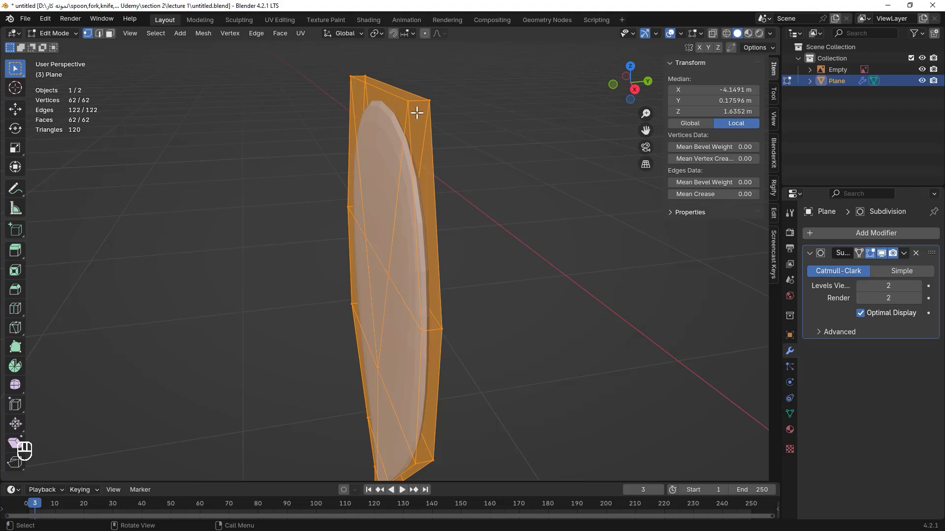
key("ctrl+r")
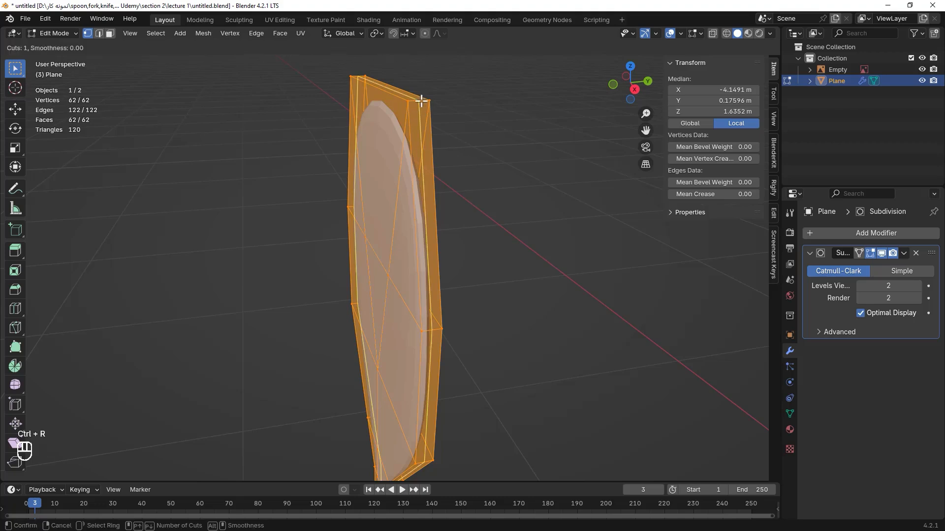
scroll(421, 100, "up", 1)
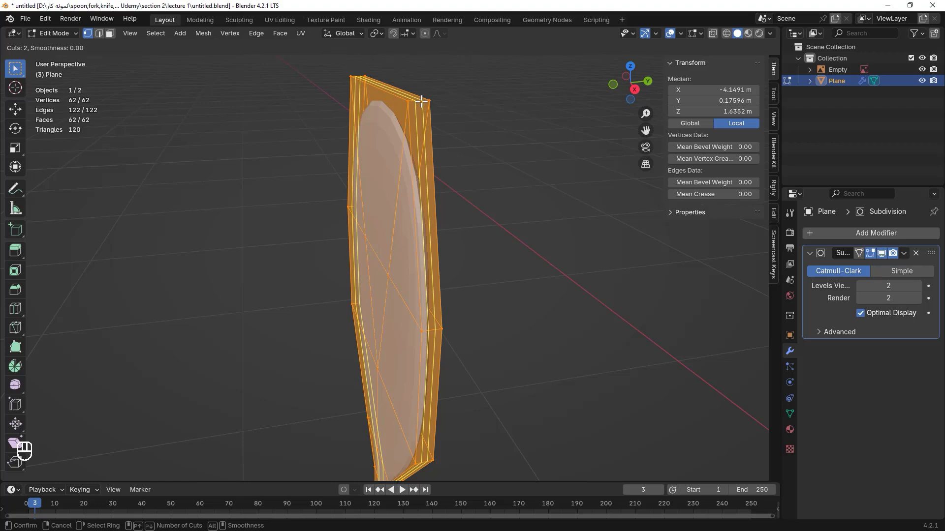
left_click(421, 100)
left_click_drag(415, 101, 421, 104)
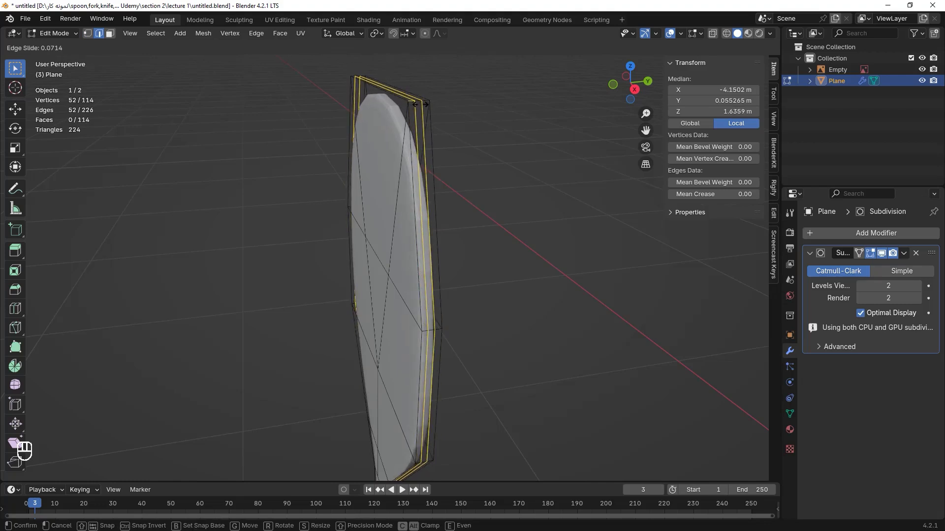
left_click(421, 104)
Step: Return to Object Mode and shade the spoon smooth
key("Tab")
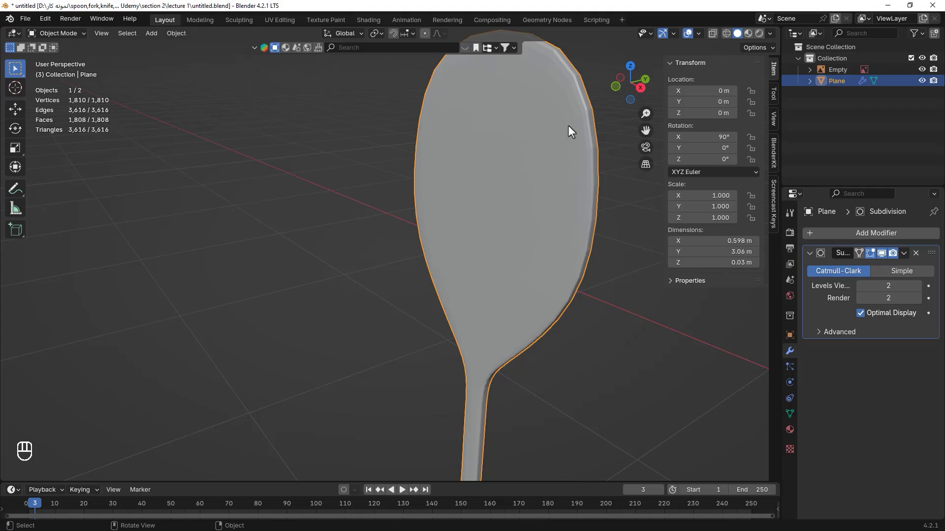
right_click(563, 138)
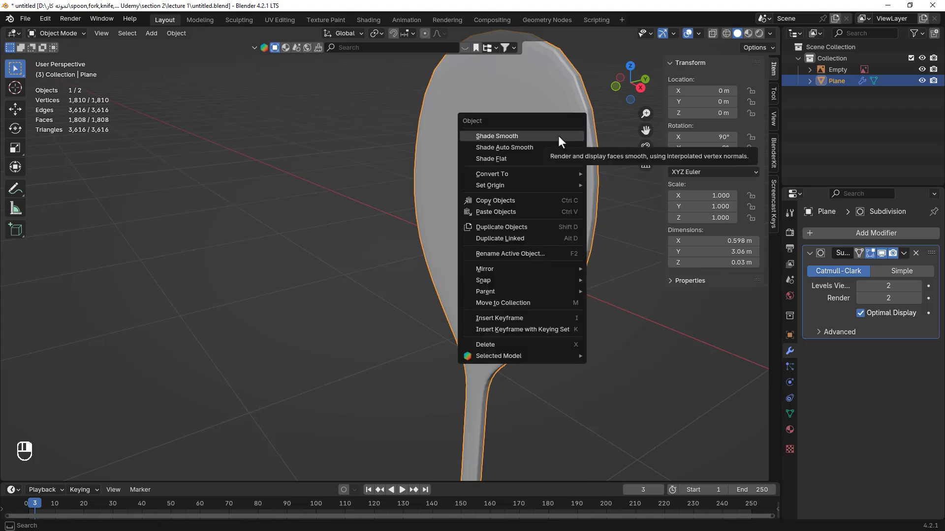
left_click(499, 137)
scroll(587, 175, "up", 2)
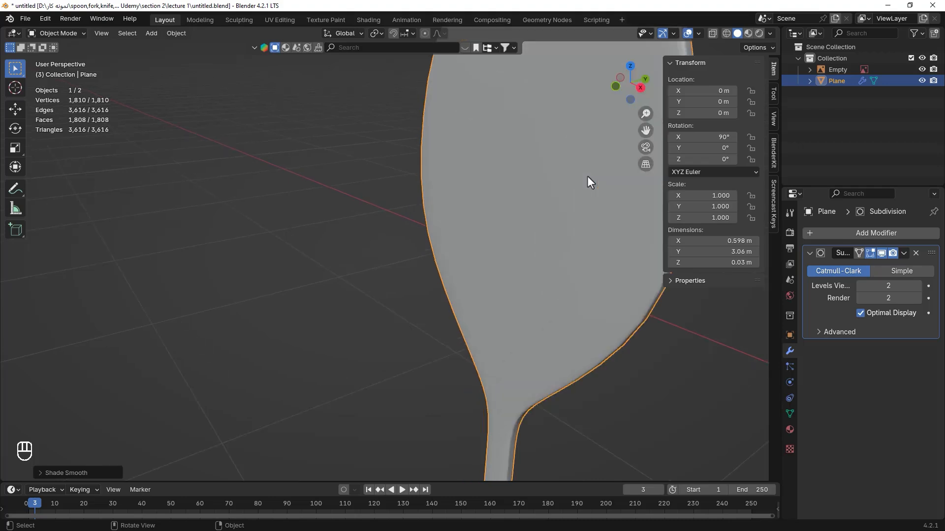
Step: In Edit Mode, move the three inner vertices on the back face of the spoon's bowl about 0.08 m along Y
middle_click_drag(587, 175, 578, 181)
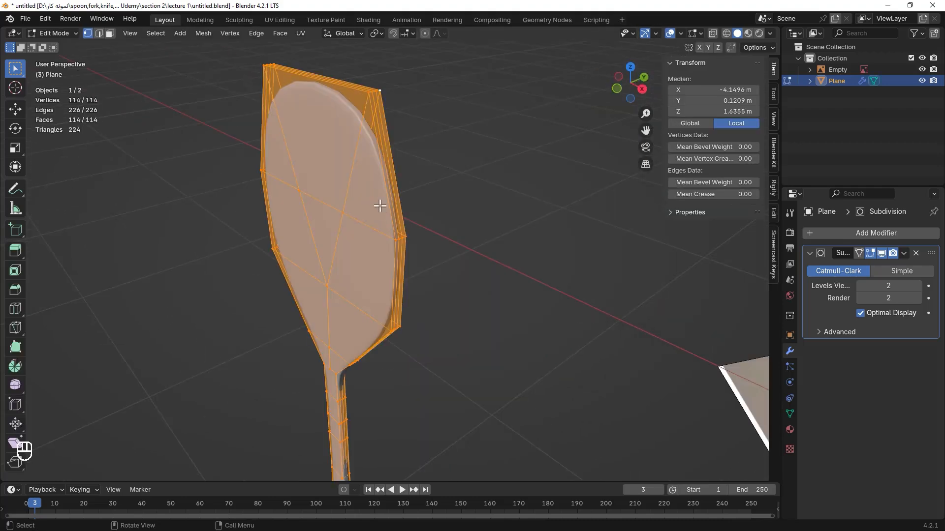
middle_click_drag(380, 205, 481, 217)
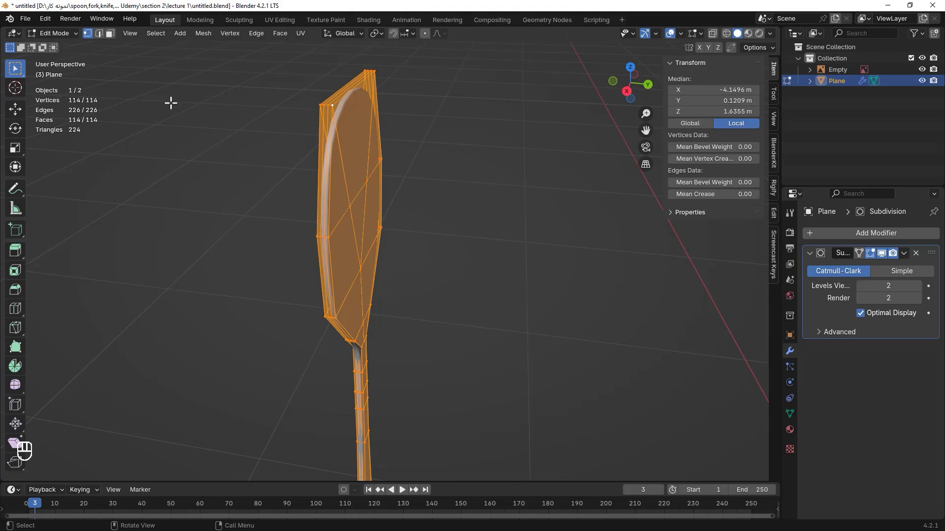
left_click(547, 210)
middle_click_drag(548, 210, 503, 219)
left_click(324, 186)
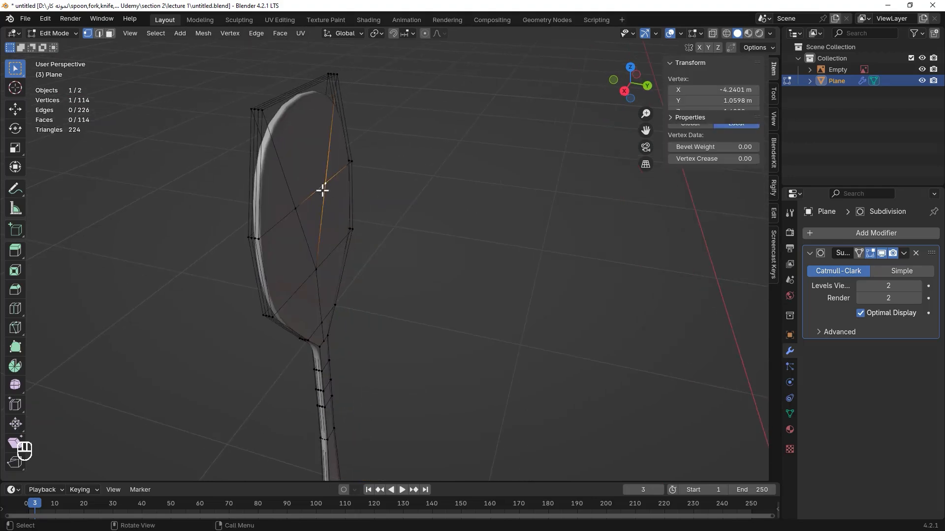
left_click(296, 208)
left_click(327, 185, "shift")
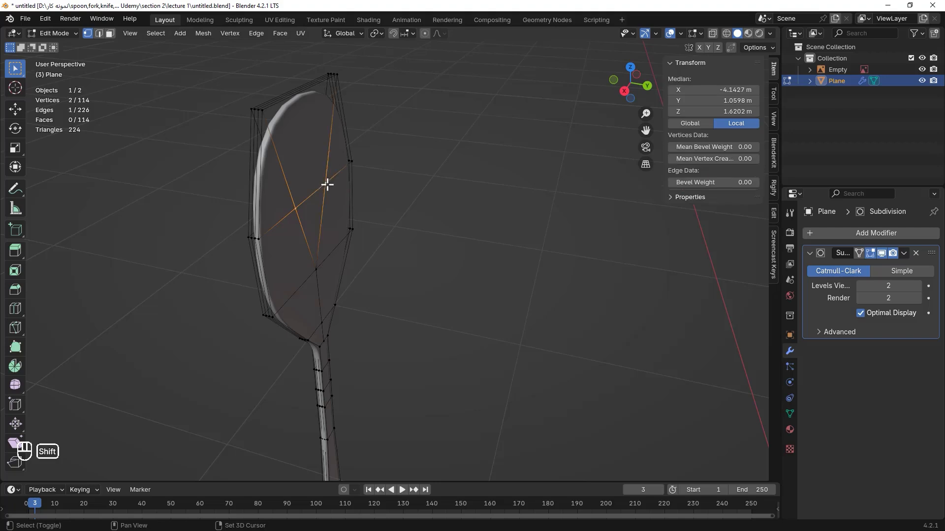
left_click(316, 269, "shift")
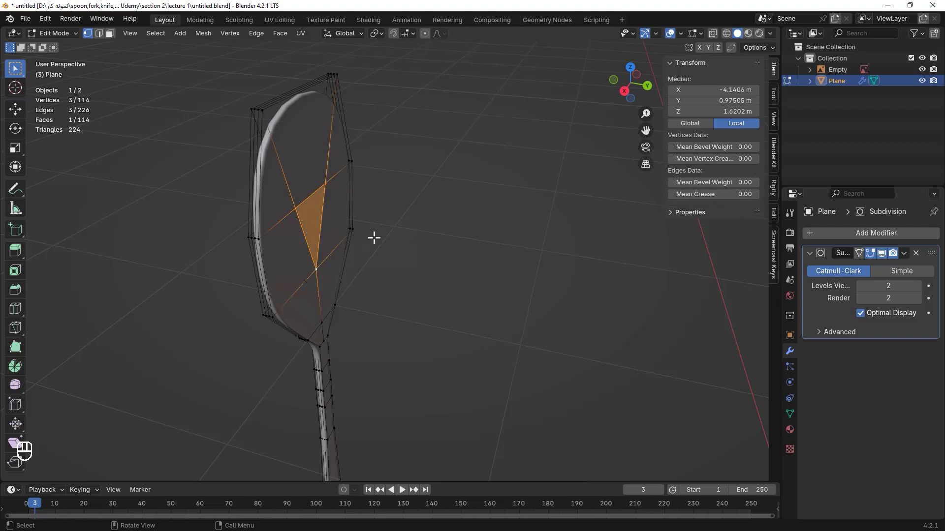
key("g")
key("y")
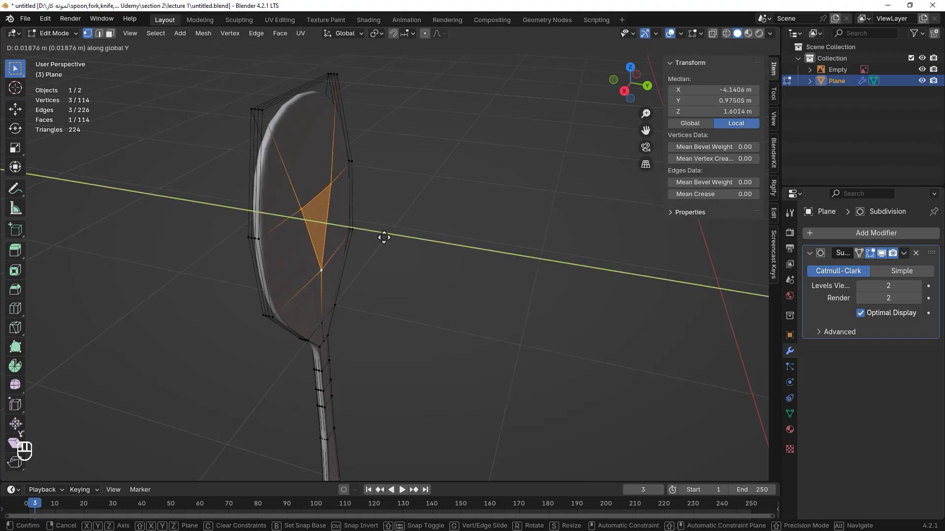
left_click(408, 243)
scroll(408, 243, "up", 3)
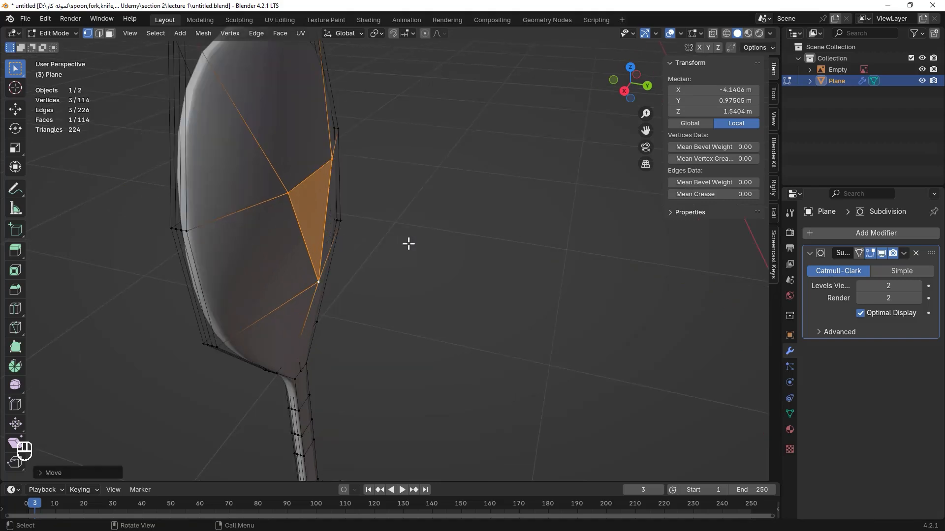
key("ctrl+KP_3")
key("KP_3")
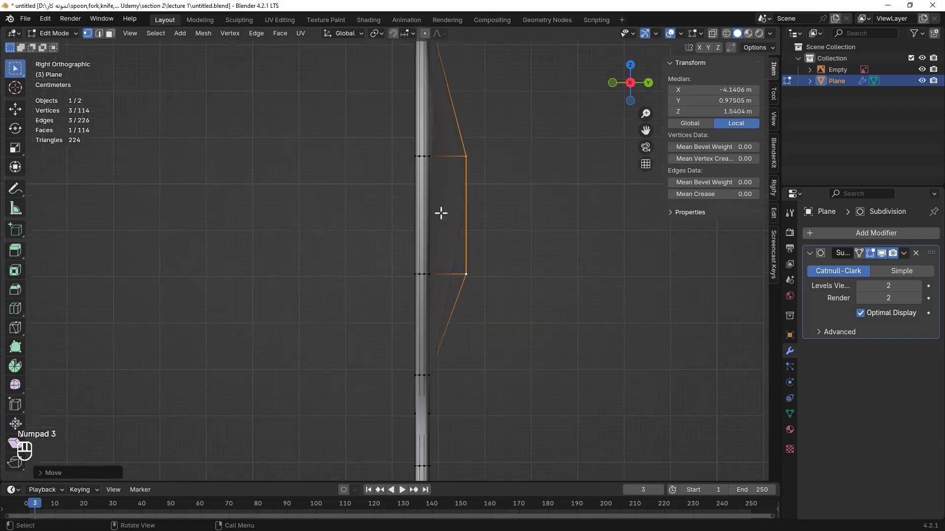
scroll(448, 277, "up", 1)
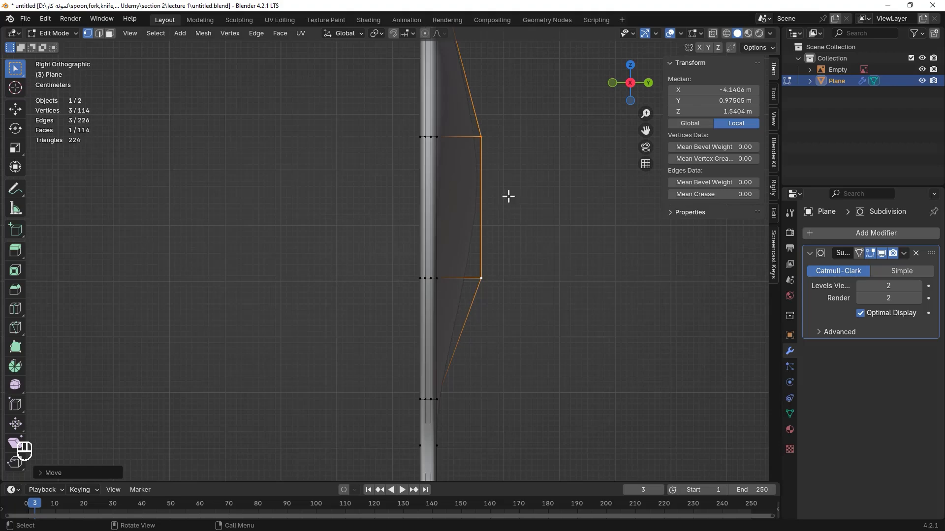
Step: Move the three matching inner vertices on the bowl's front face about 0.1 m along Y to hollow the bowl
middle_click_drag(508, 196, 527, 268)
scroll(584, 224, "up", 3)
left_click(613, 180)
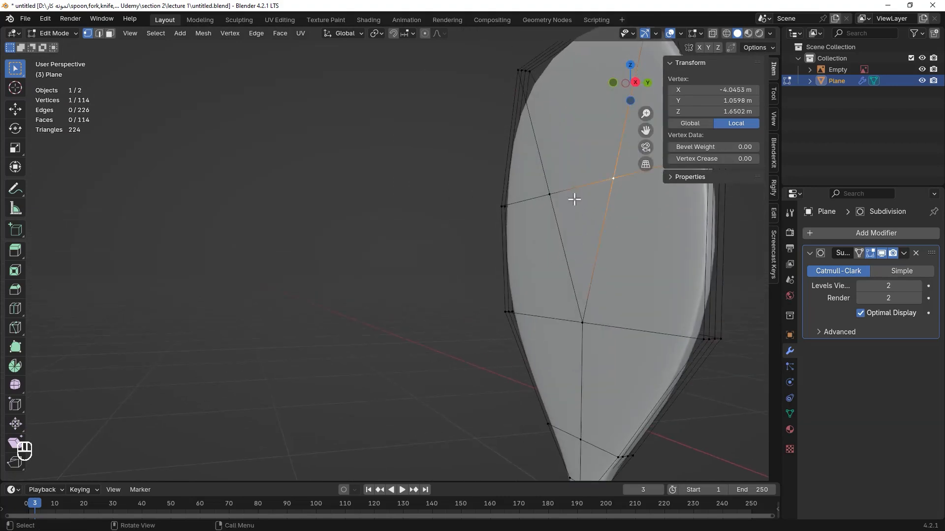
left_click(547, 196)
left_click(614, 179)
left_click(582, 322)
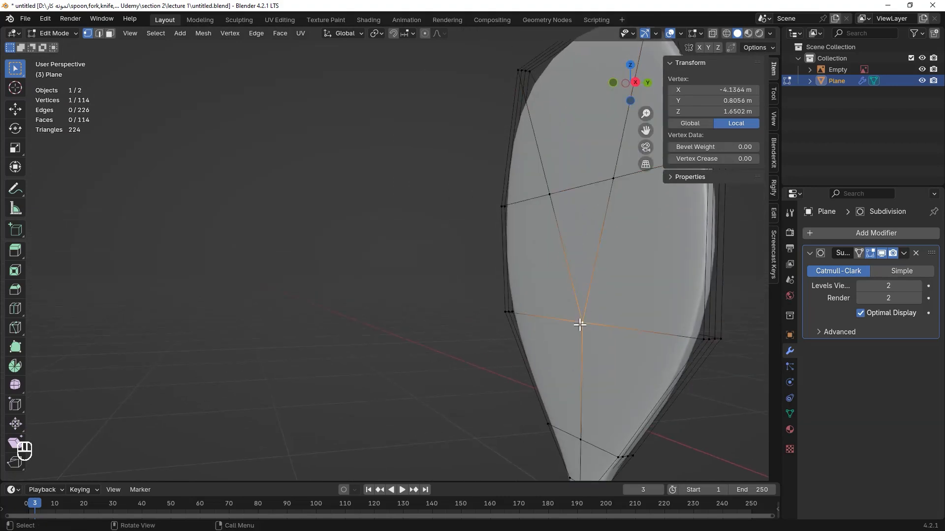
left_click(614, 179, "shift")
left_click(550, 194, "shift")
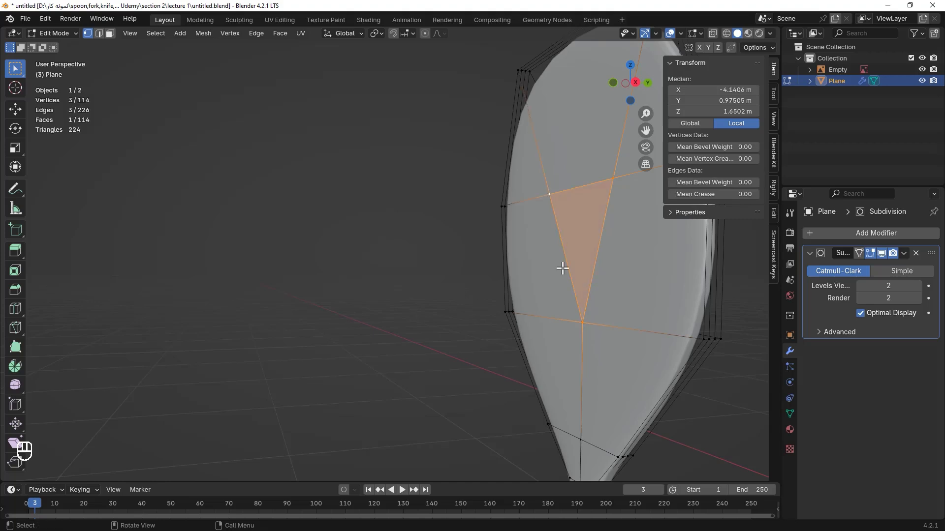
middle_click_drag(569, 261, 526, 281)
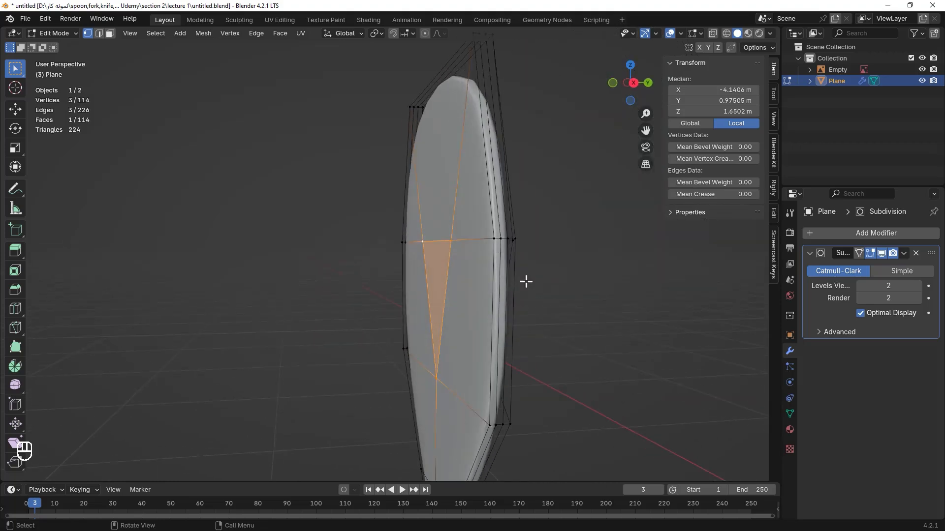
key("KP_3")
scroll(374, 295, "up", 2)
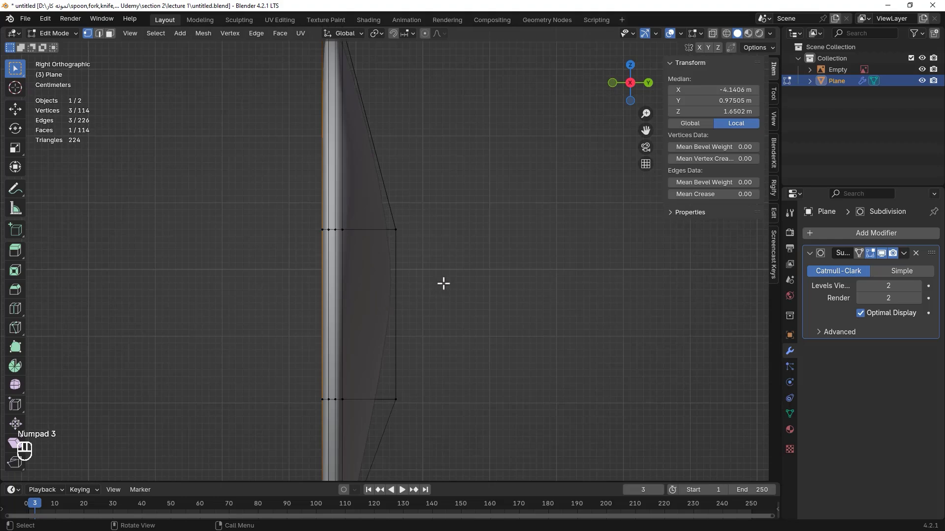
key("g")
key("y")
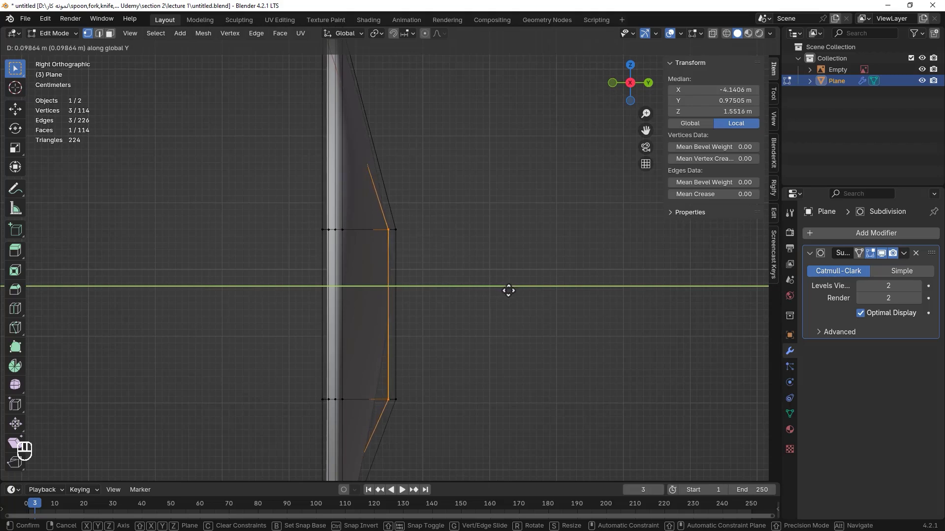
left_click(509, 291)
Step: In wireframe side view, move the two edge loops at the top of the handle about 0.015 m along negative Y
middle_click_drag(458, 209, 612, 287)
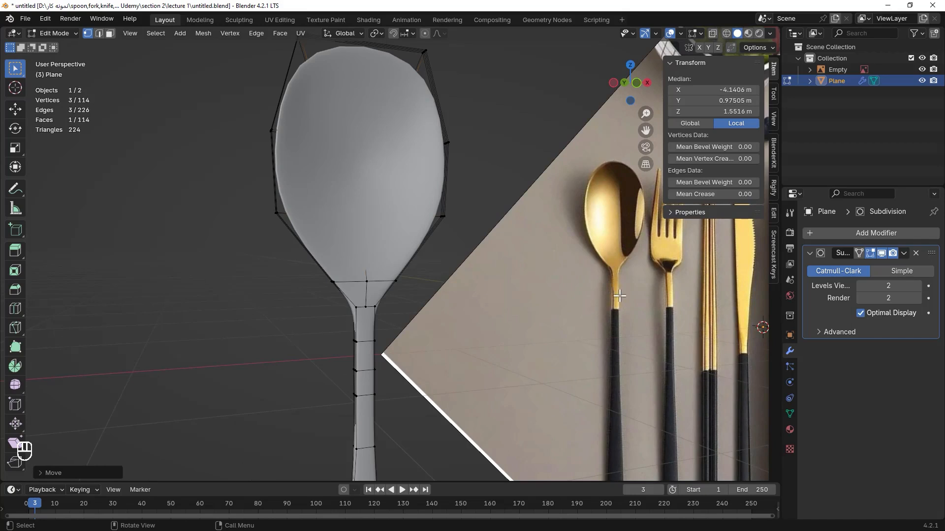
middle_click_drag(614, 284, 424, 303)
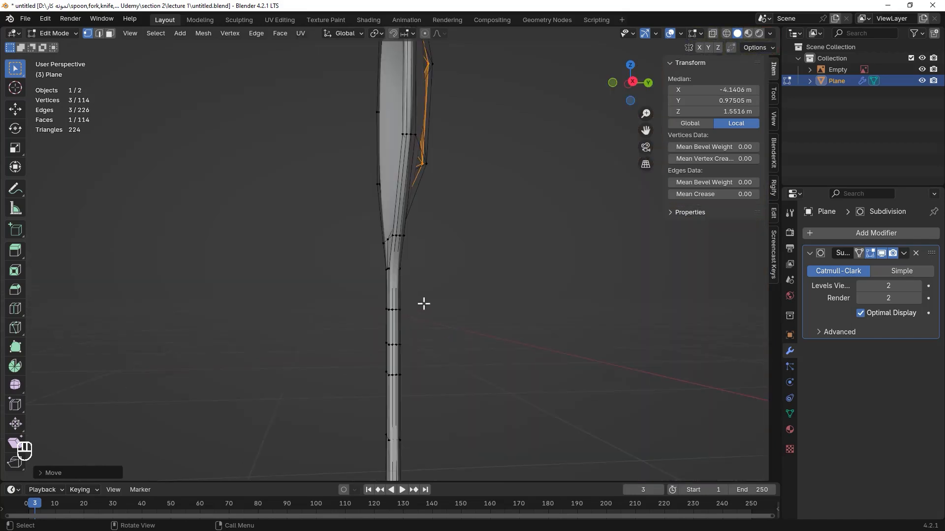
key("shift")
key("shift+z")
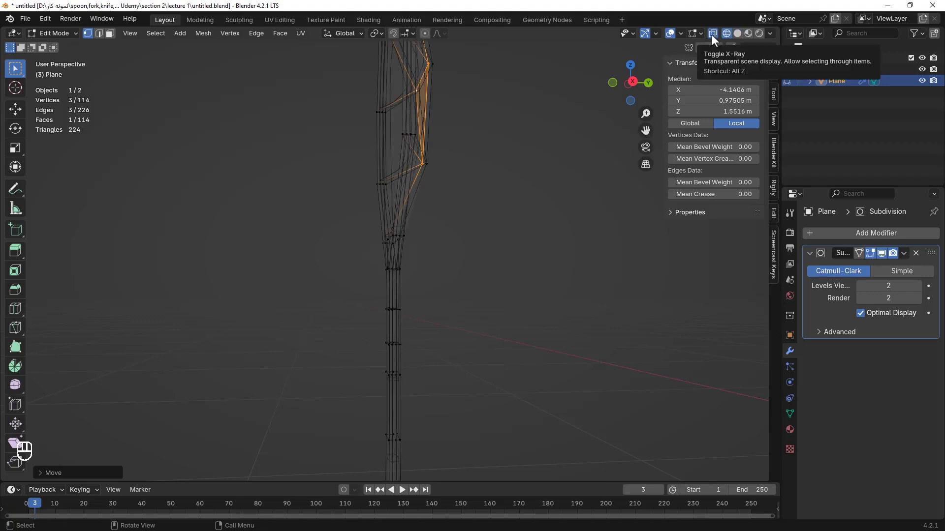
key("KP_3")
left_click_drag(365, 250, 433, 327)
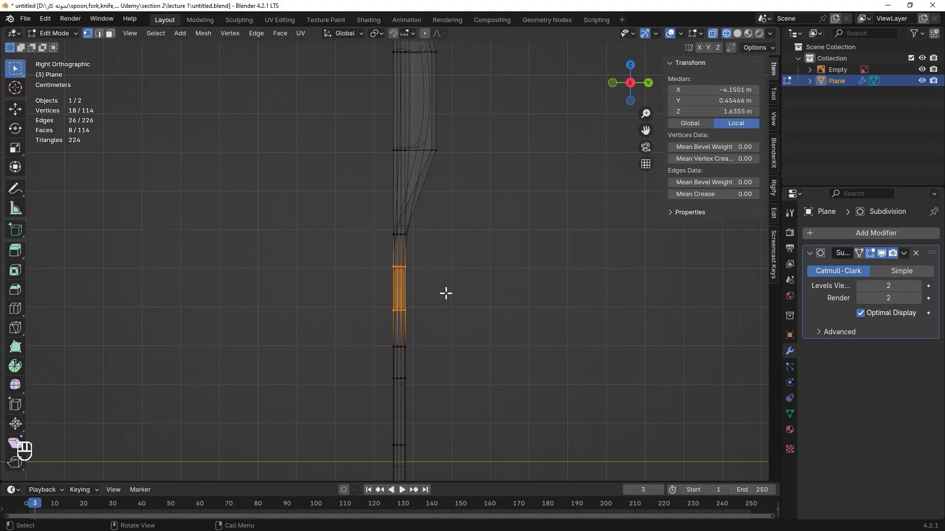
key("g")
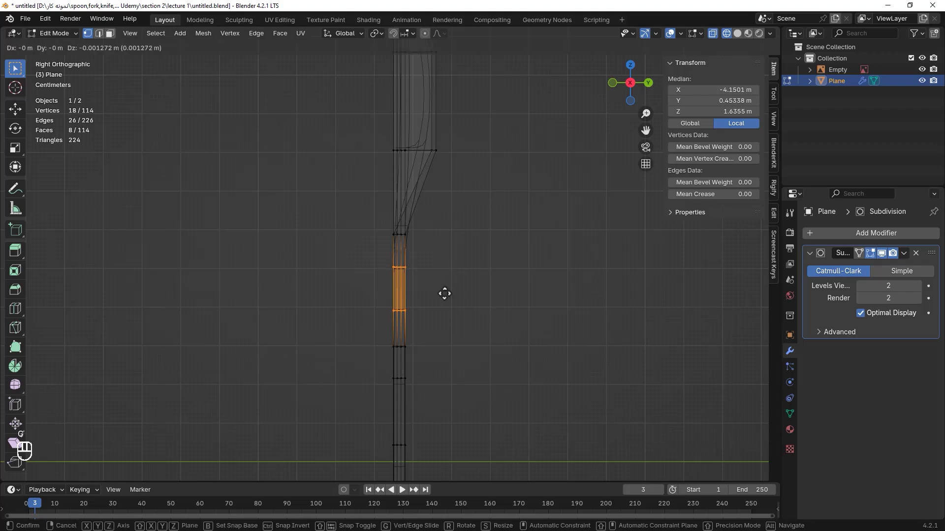
key("y")
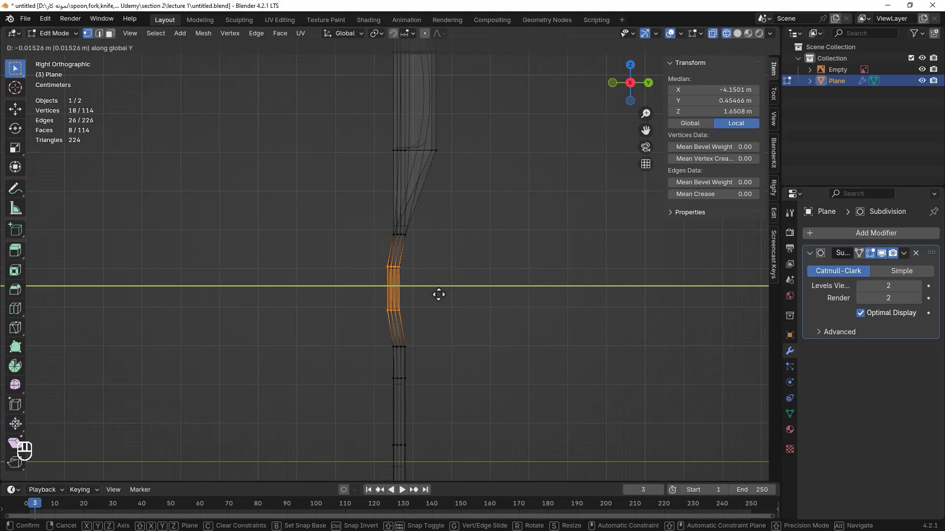
left_click(438, 295)
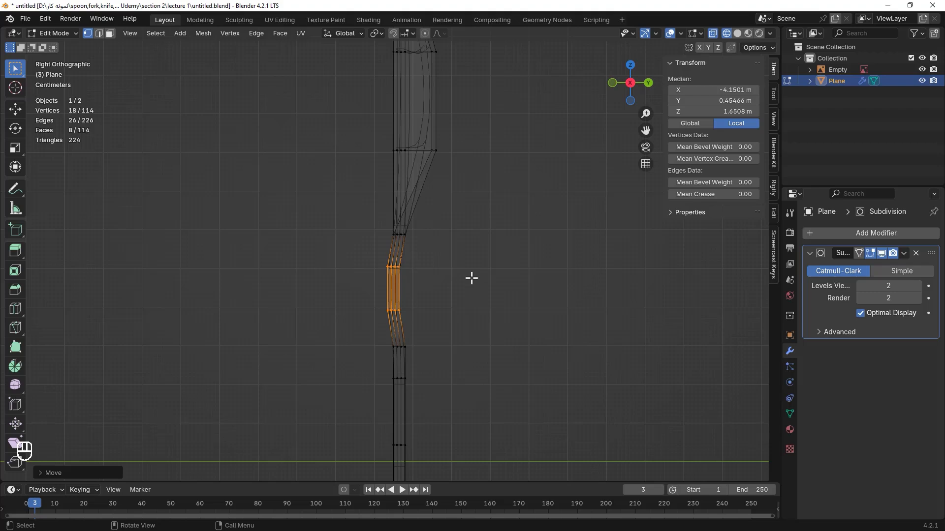
key("shift+z")
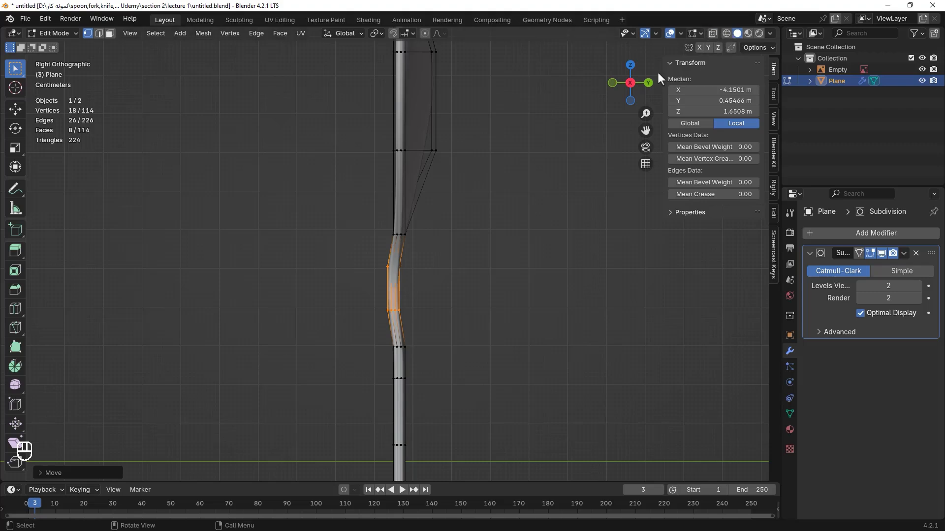
Step: Move the third edge loop down the handle about 0.008 m along negative Y to soften the neck bend
middle_click_drag(451, 270, 565, 276)
left_click(387, 281)
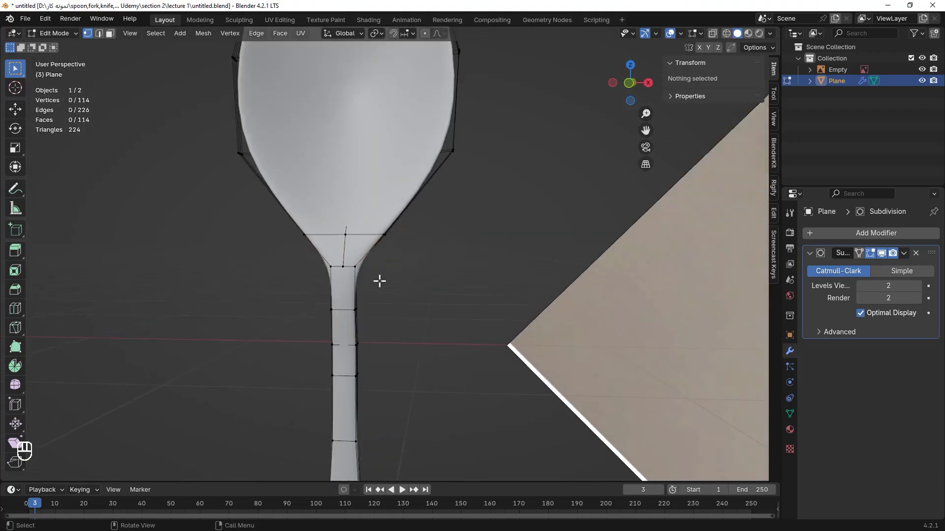
middle_click_drag(382, 280, 523, 283)
scroll(452, 323, "down", 1)
mouse_move(452, 323)
middle_mouse_down()
mouse_move(346, 344)
mouse_move(238, 337)
mouse_move(400, 314)
mouse_move(387, 325)
middle_mouse_up()
key("shift+z")
left_click_drag(373, 320, 433, 366)
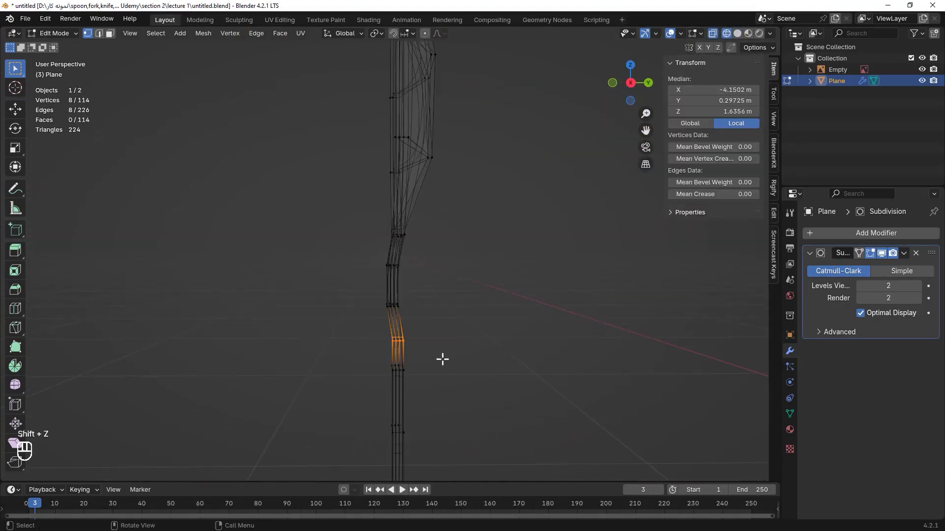
key("g")
key("y")
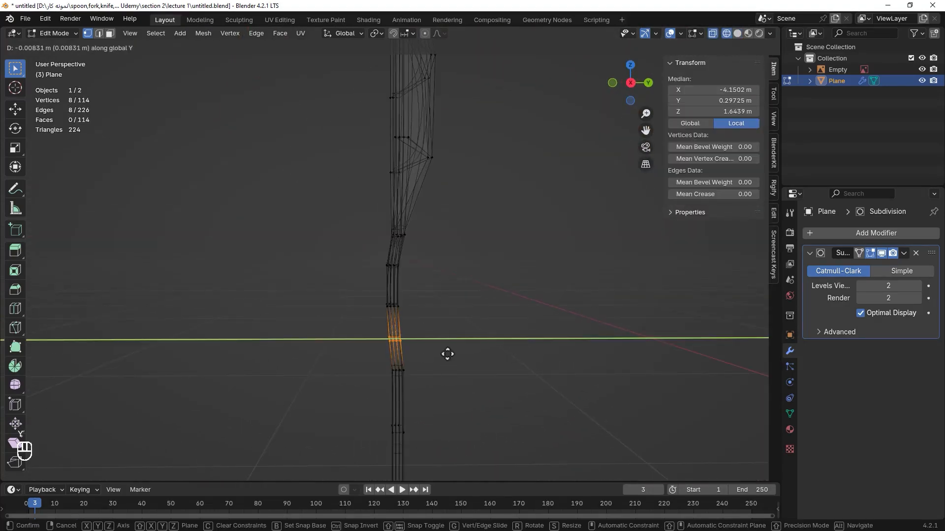
left_click(447, 354)
left_click(462, 300)
Step: Move the vertices at the junction of bowl and handle about 0.002 m along negative Y, then return to solid shading
key("shift+z")
mouse_move(458, 293)
middle_mouse_down()
mouse_move(489, 274)
mouse_move(422, 289)
mouse_move(442, 272)
middle_mouse_up()
key("shift+z")
scroll(423, 262, "up", 3)
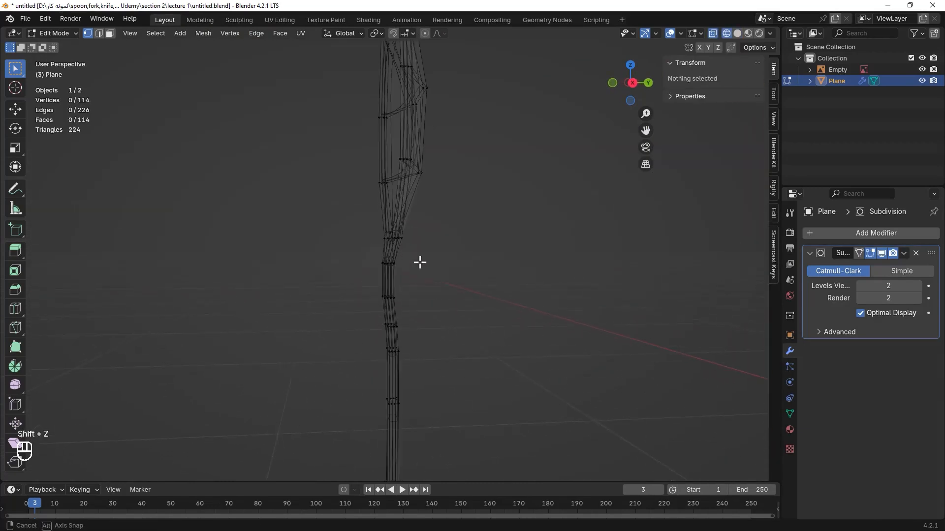
left_click_drag(330, 218, 435, 273)
key("g")
key("y")
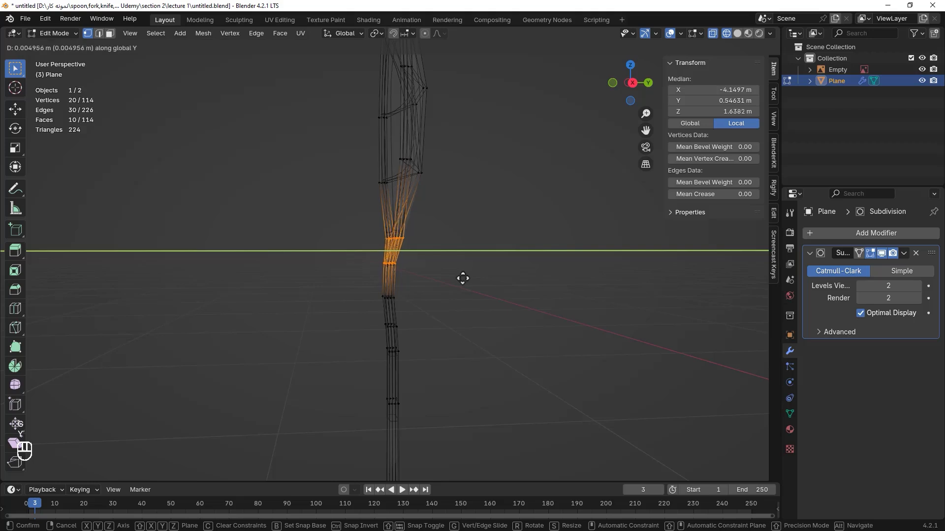
left_click(460, 277)
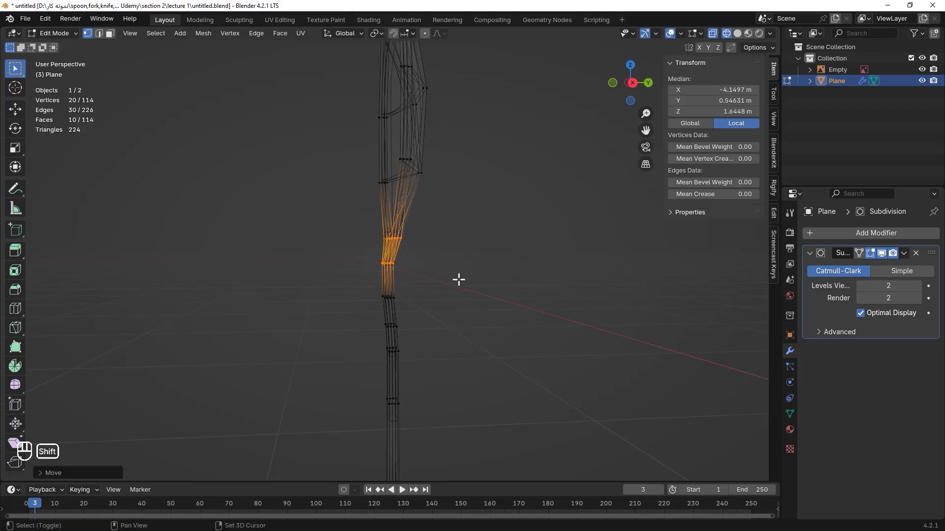
key("shift+z")
left_click(453, 279)
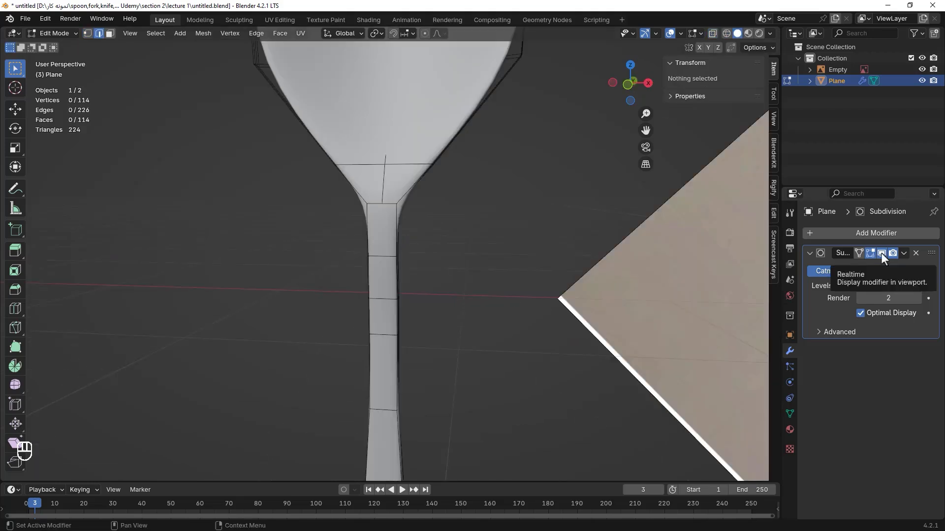
Step: Hide the Subdivision modifier in the viewport and add a loop cut around the handle, just below its fourth edge loop
left_click(882, 252)
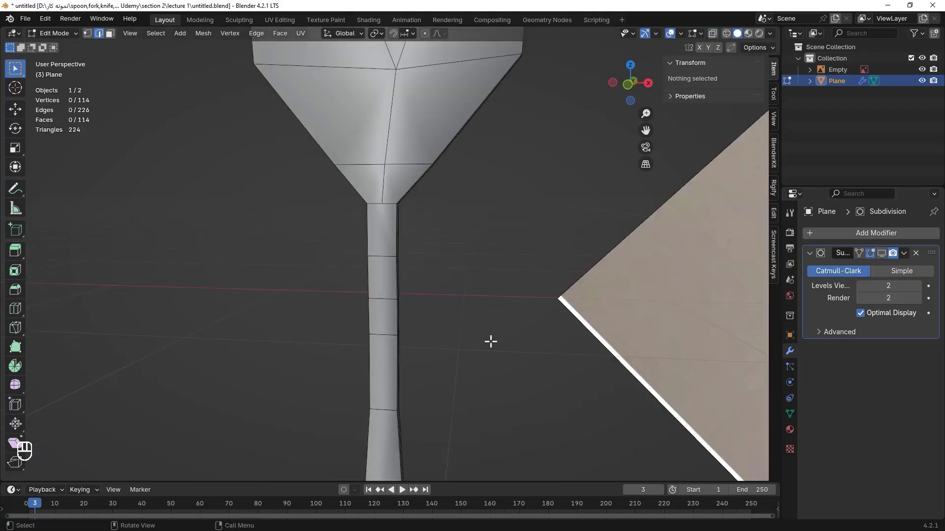
middle_click_drag(489, 340, 418, 378)
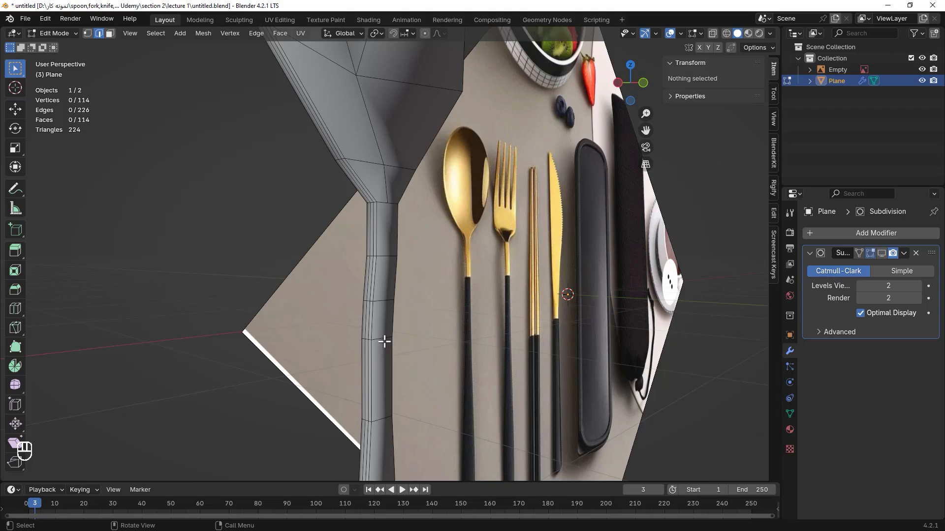
key("ctrl")
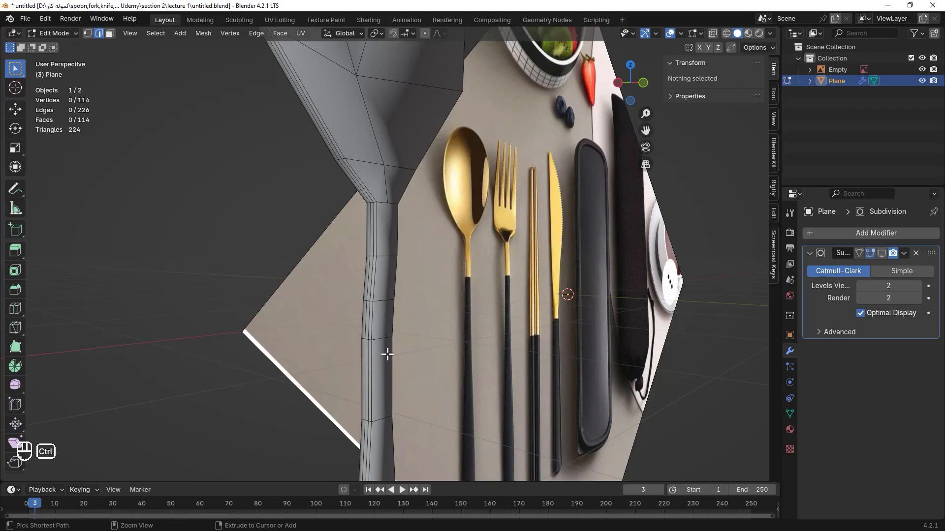
key("ctrl+r")
left_click(387, 354)
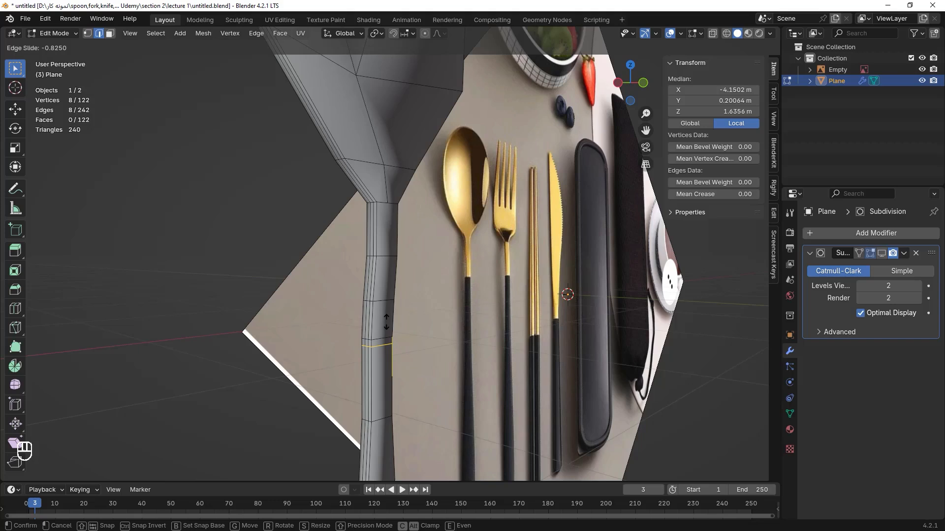
left_click(386, 322)
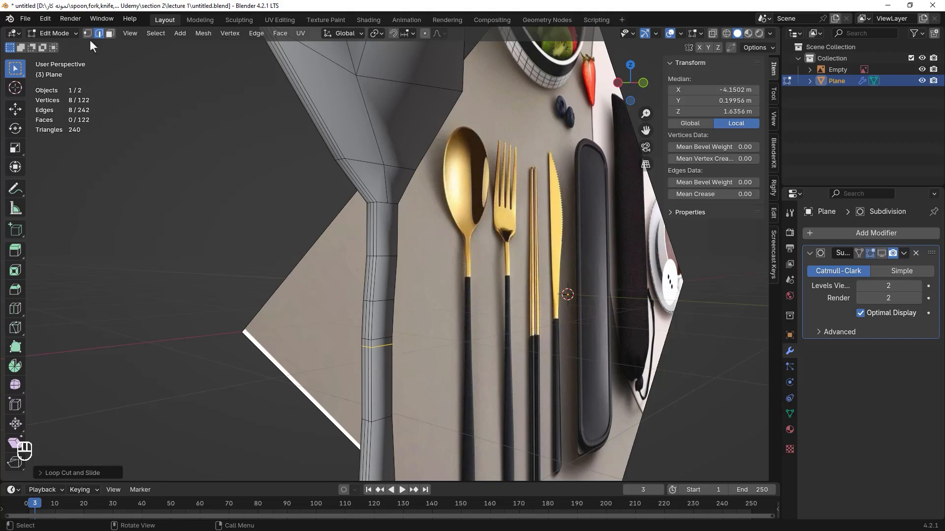
Step: In face select mode, select the narrow ring of faces around the handle between its fourth edge loop and the new loop cut
left_click(110, 34)
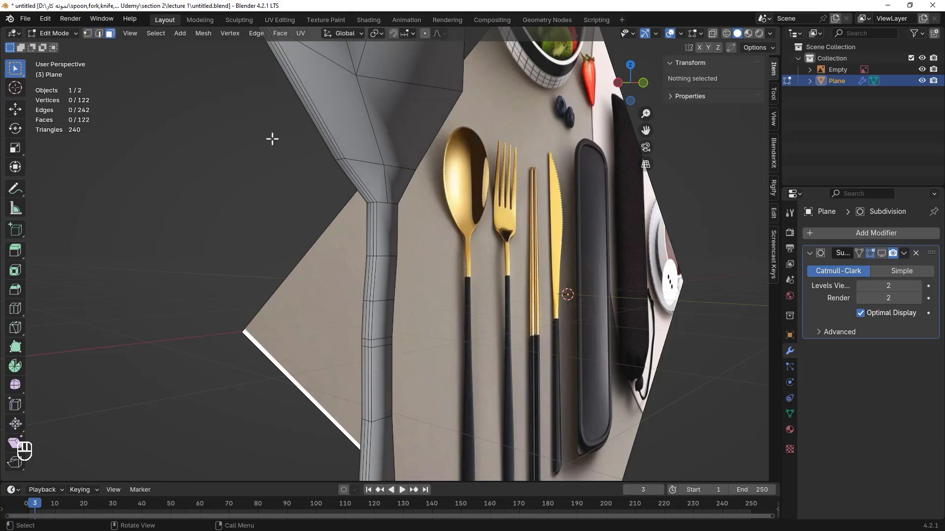
left_click(385, 342, "alt")
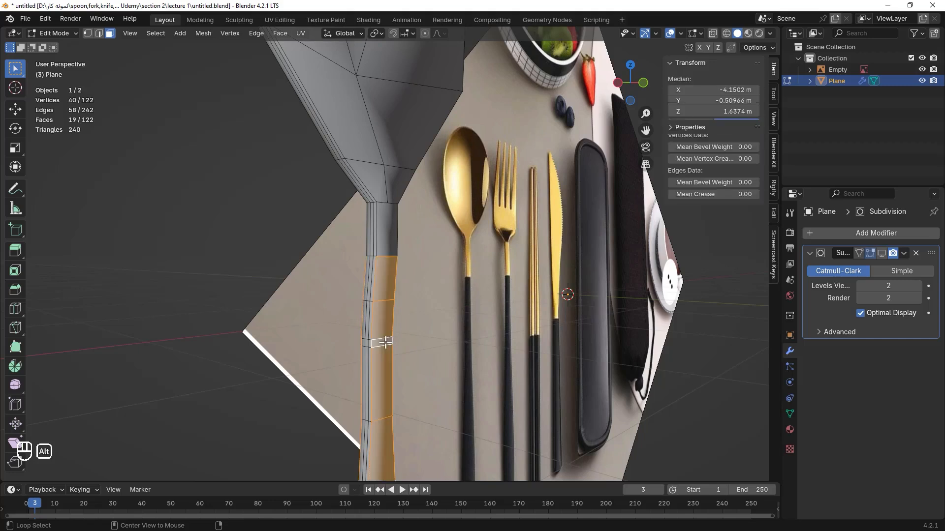
left_click(389, 343)
left_click(387, 342)
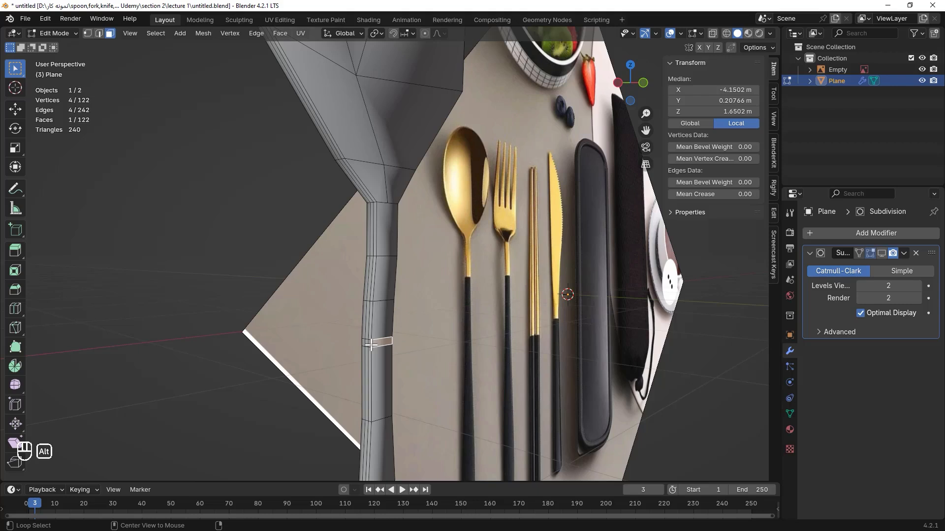
left_click(371, 345, "alt")
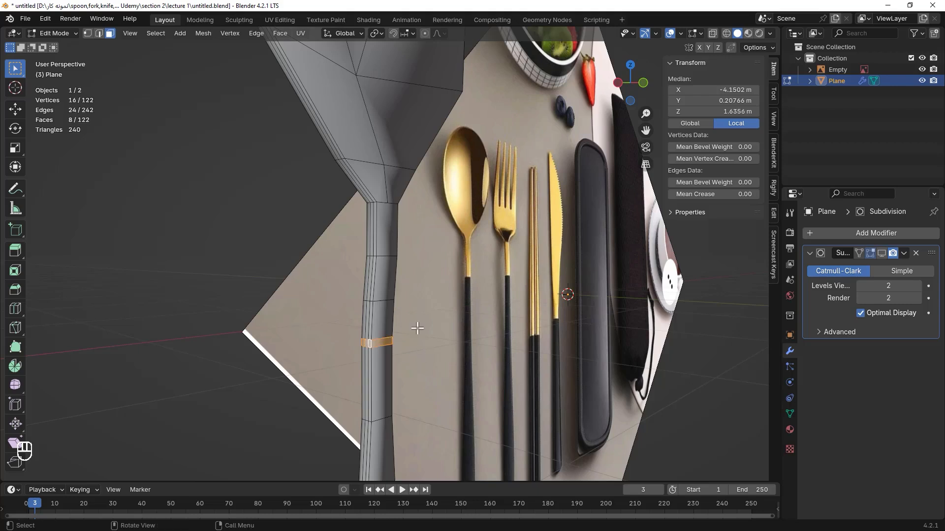
Step: In wireframe shading, select all handle faces from the narrow face ring down to the handle's lower end
scroll(426, 354, "down", 5)
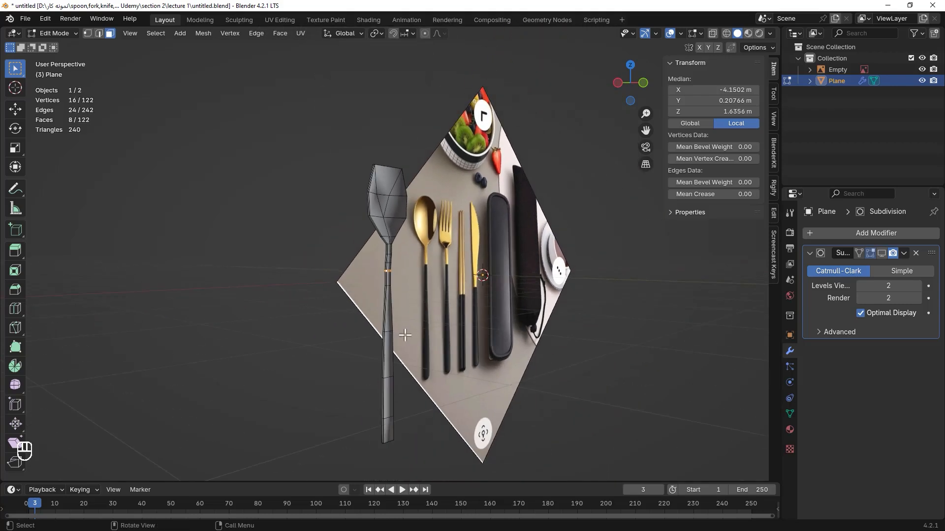
middle_click_drag(407, 330, 417, 312)
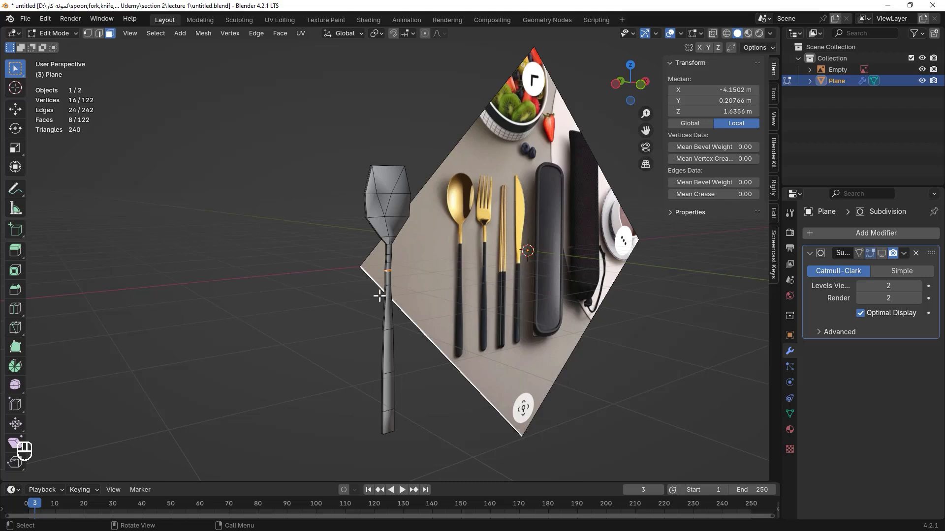
scroll(424, 356, "up", 2)
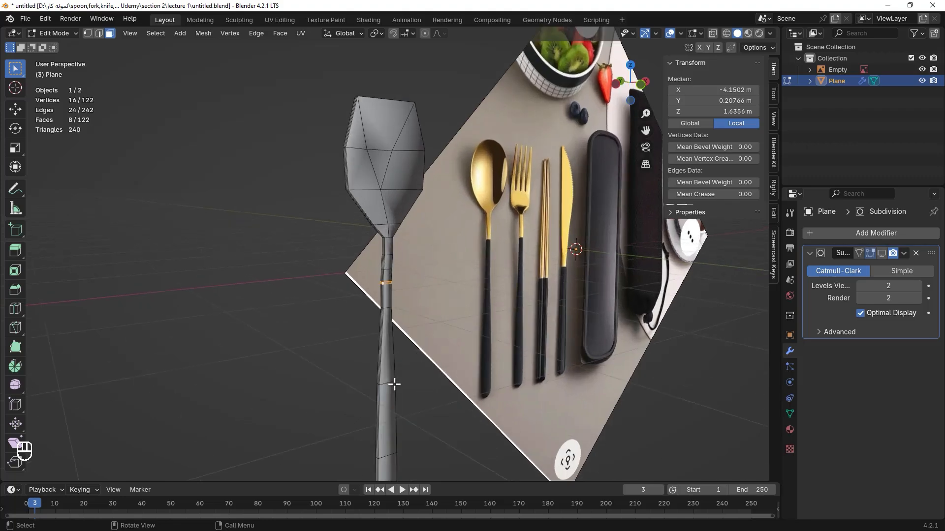
scroll(374, 327, "up", 2)
middle_click_drag(392, 335, 463, 334)
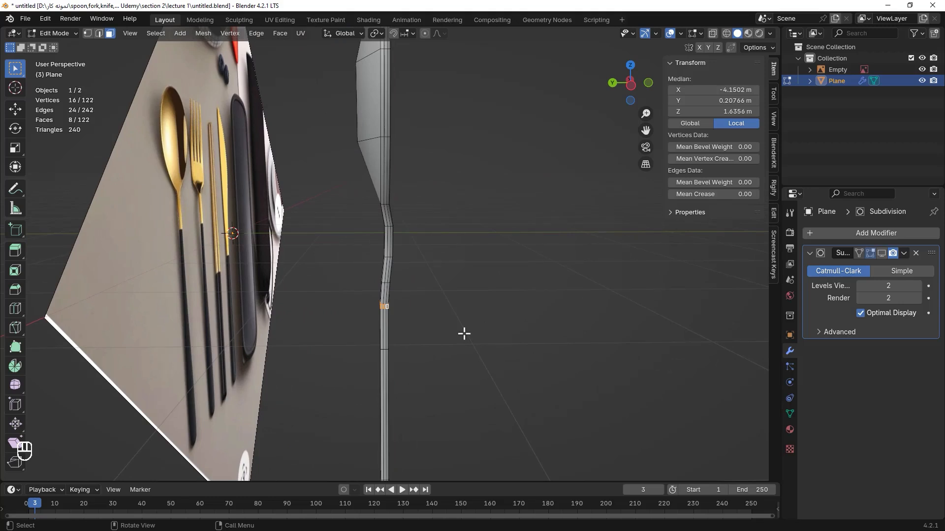
middle_click_drag(434, 318, 351, 332)
scroll(394, 295, "down", 6)
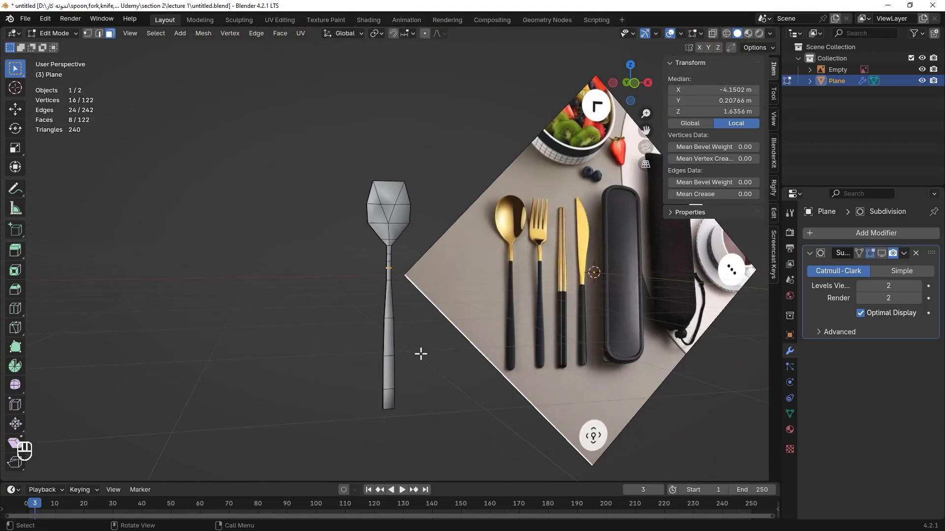
key("shift+z")
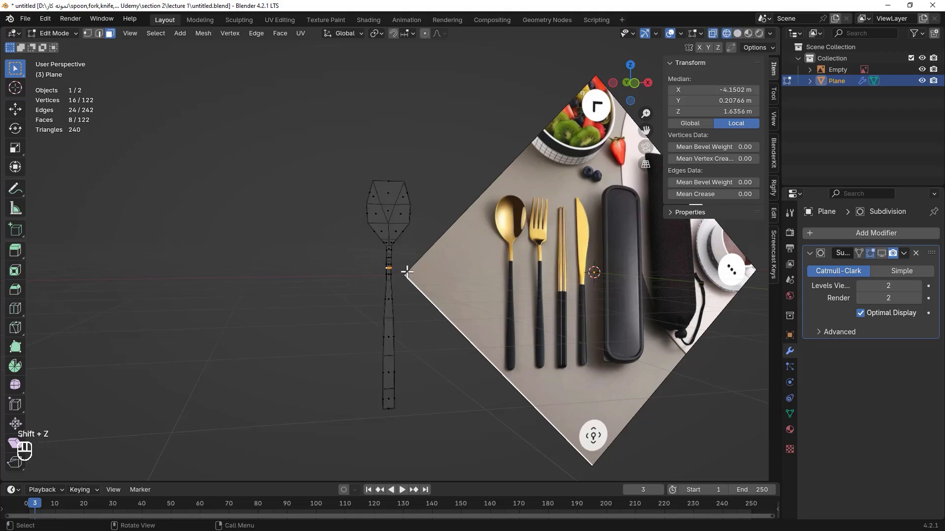
left_click_drag(407, 271, 365, 434)
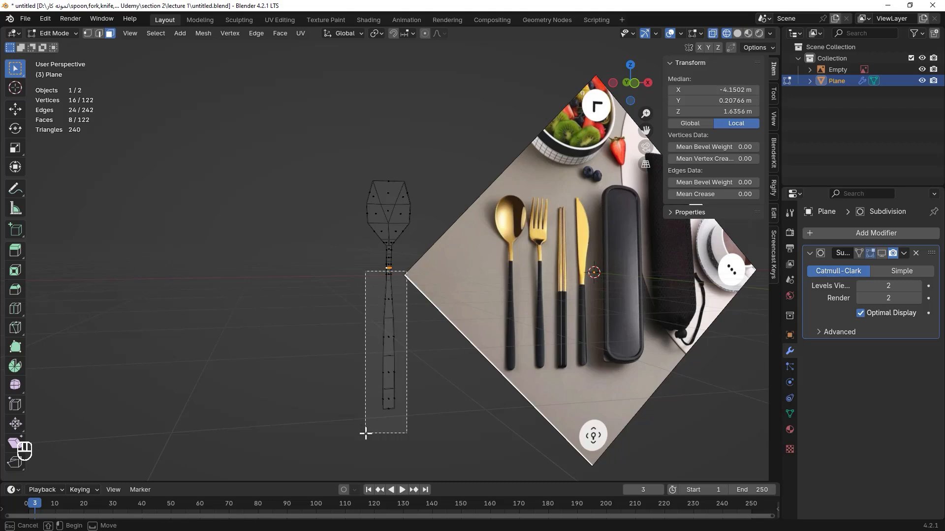
left_click_drag(365, 433, 365, 434)
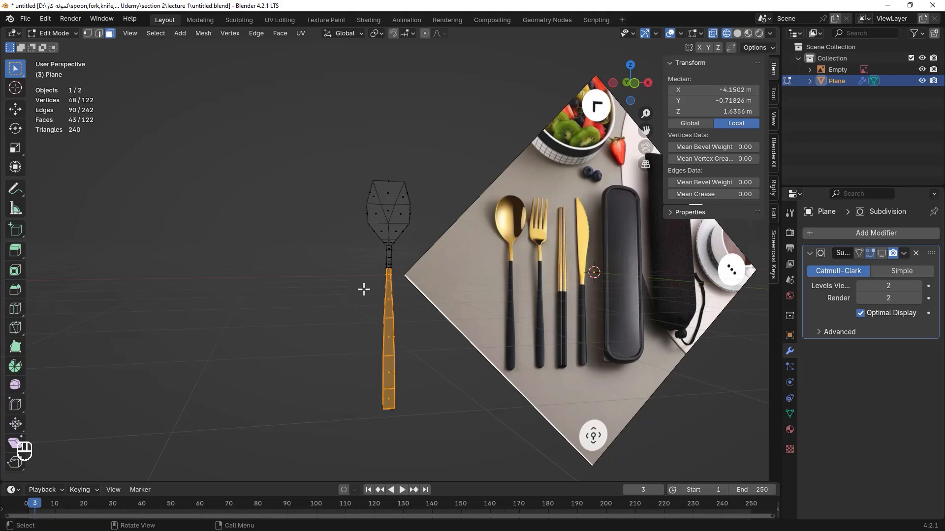
scroll(378, 276, "up", 6)
scroll(375, 292, "up", 1)
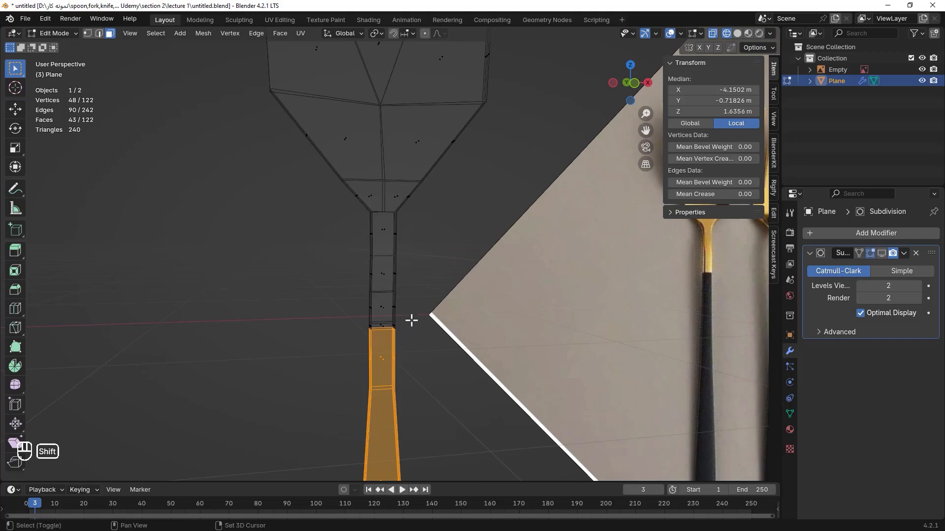
left_click_drag(416, 323, 348, 344, "shift")
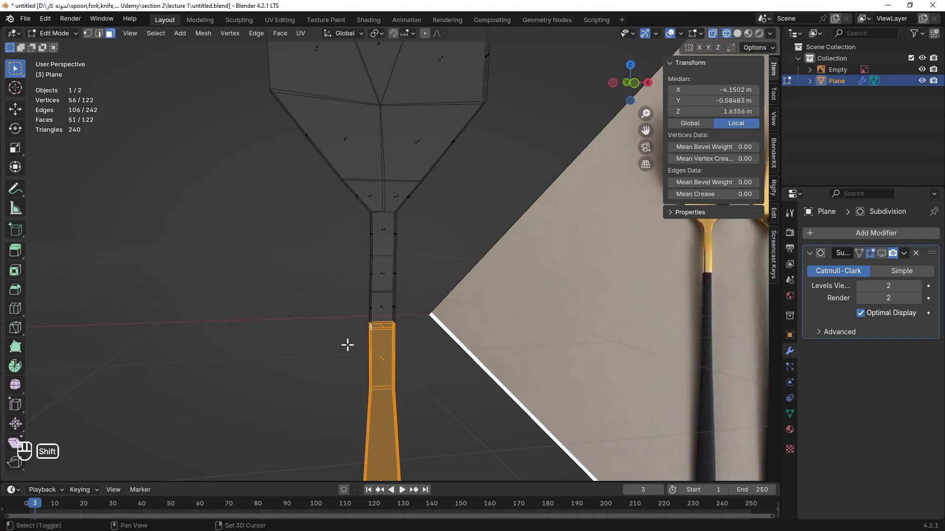
Step: Return to solid shading and extrude the selected lower handle faces slightly outward along their normals to form a raised grip
scroll(409, 256, "down", 5)
scroll(408, 273, "down", 2)
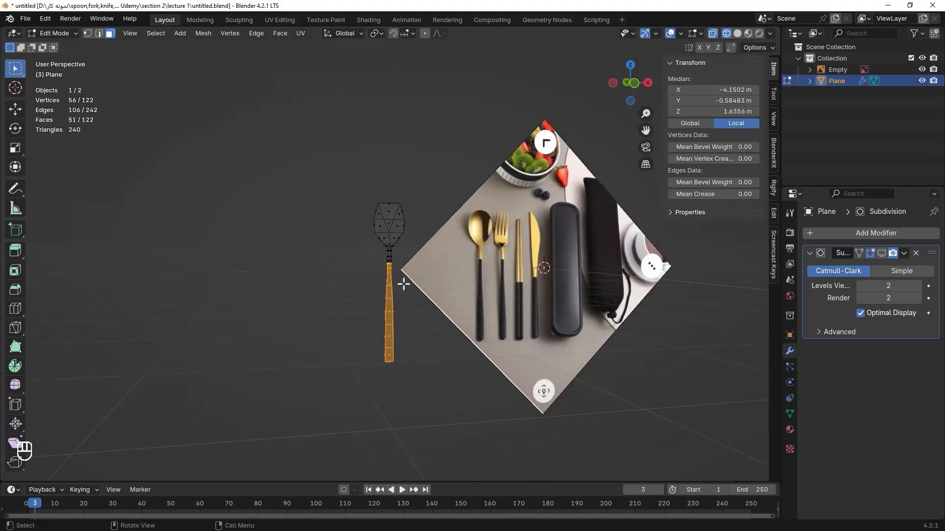
scroll(401, 281, "up", 7)
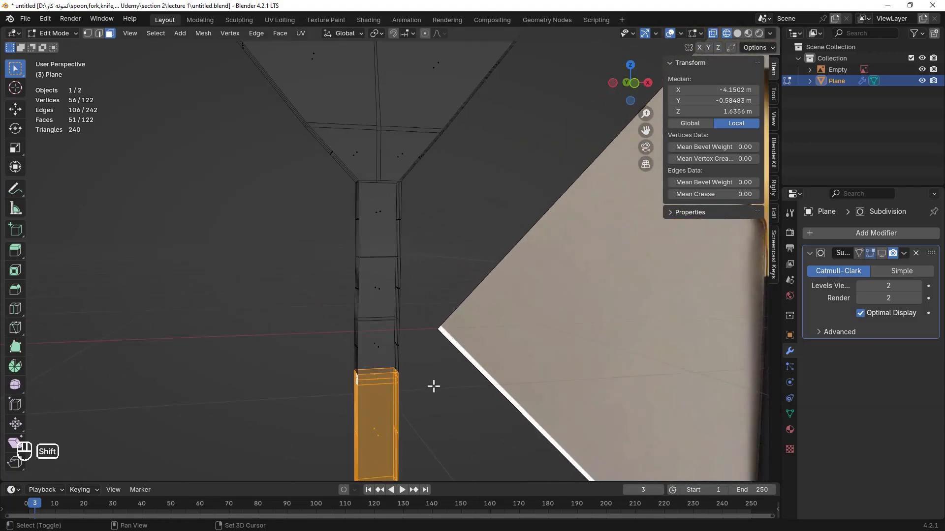
middle_click_drag(432, 385, 433, 217, "shift")
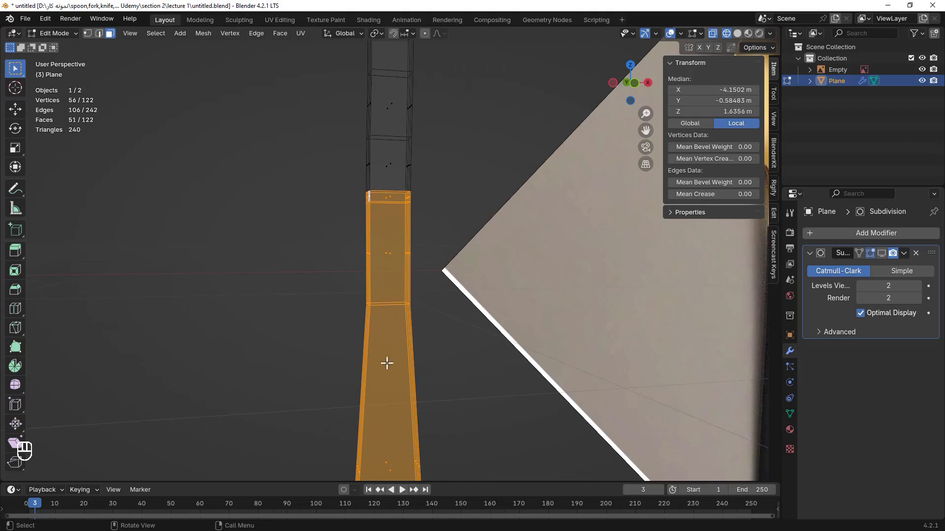
middle_click_drag(386, 362, 449, 269)
key("ctrl")
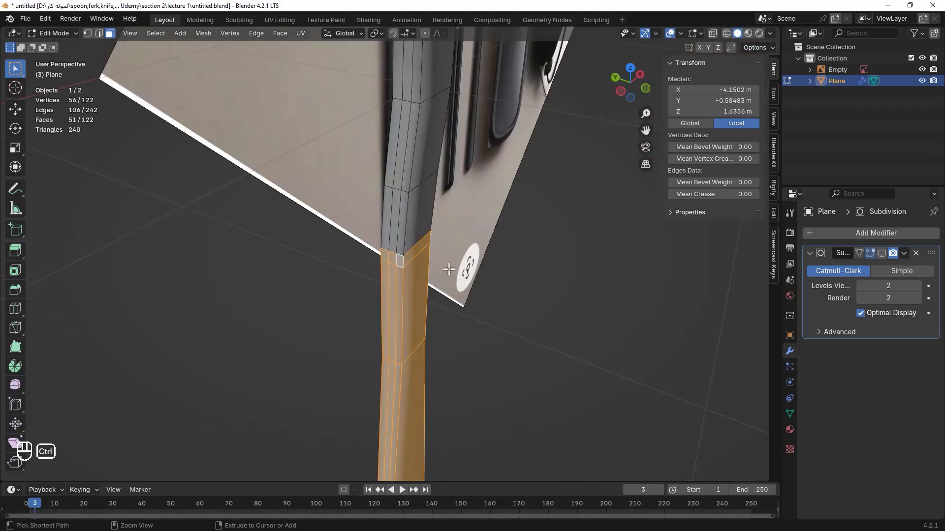
key("ctrl+f")
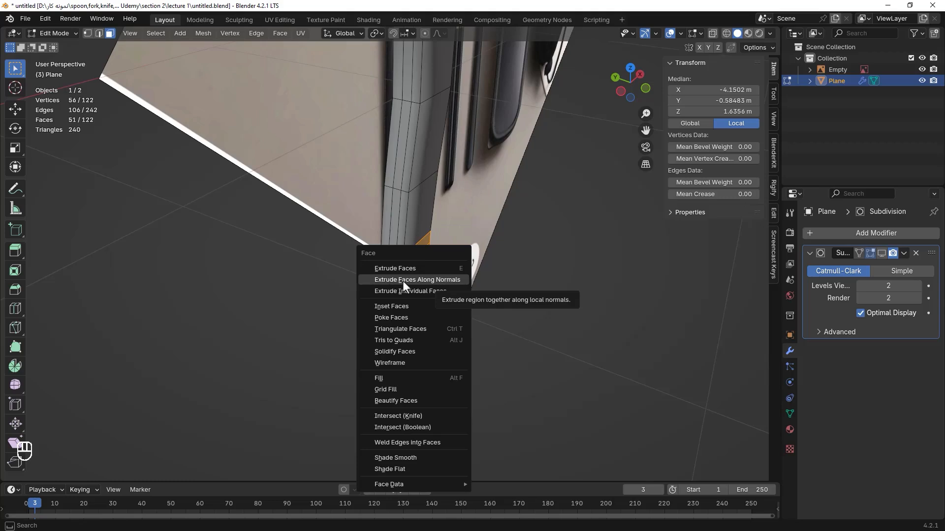
left_click(441, 279)
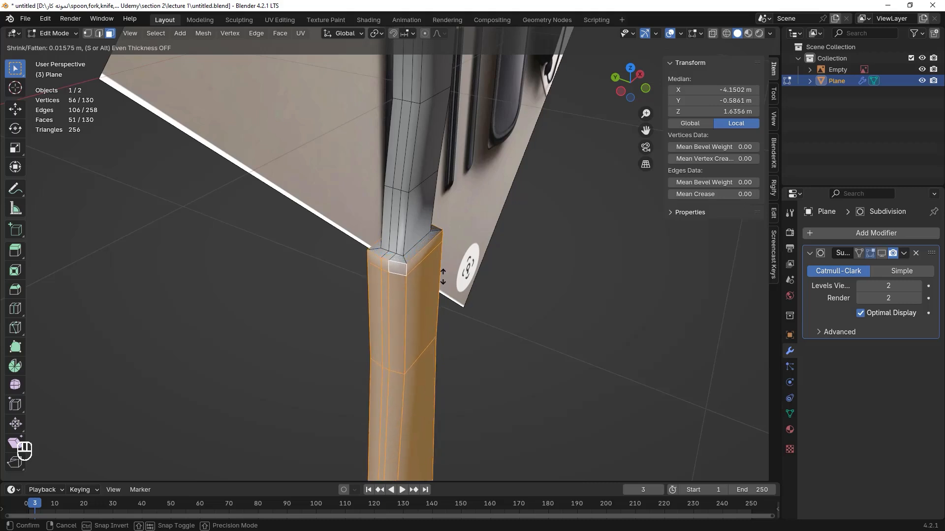
left_click(442, 278)
scroll(442, 278, "up", 4)
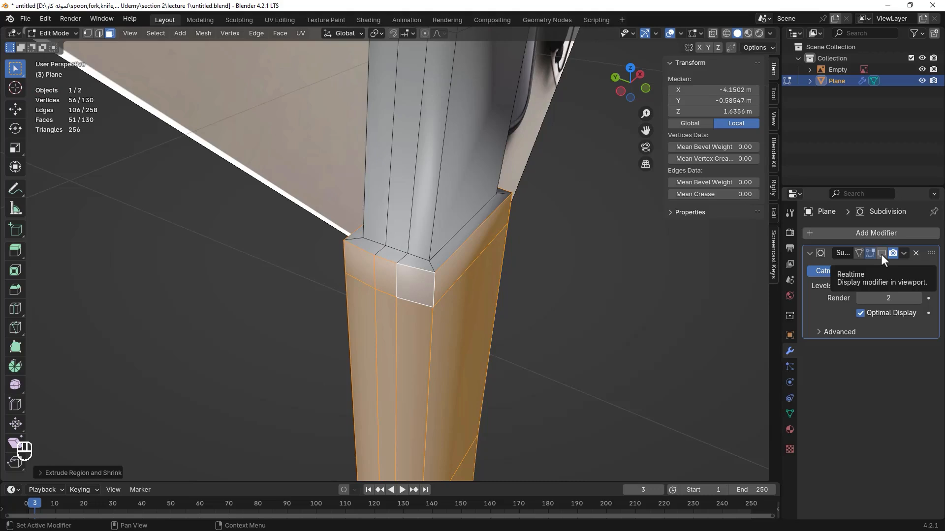
Step: Show the Subdivision modifier in the viewport, clear the selection and inspect the smoothed step at the top of the grip
left_click(881, 254)
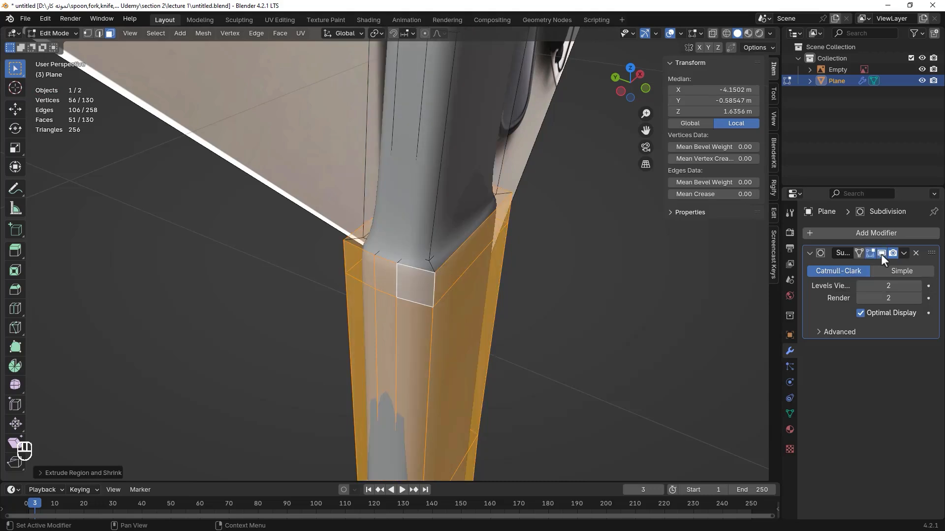
left_click(546, 263)
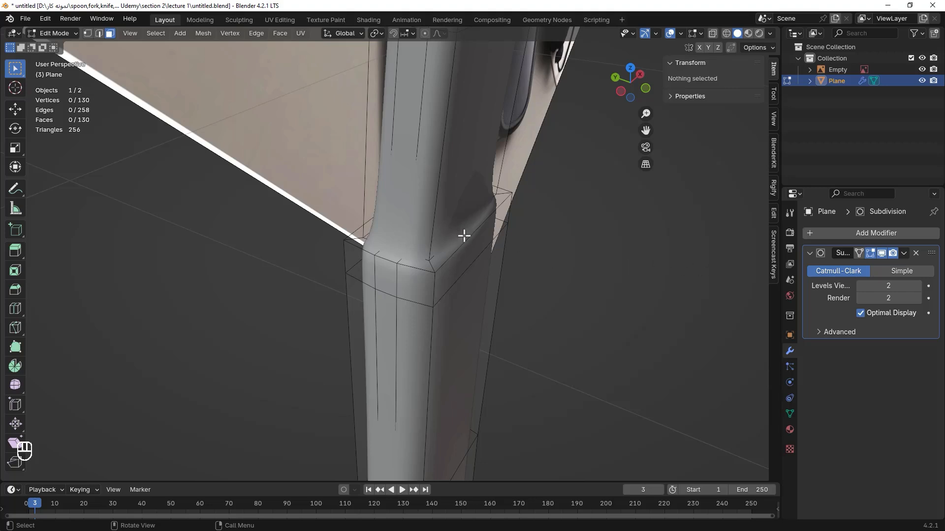
scroll(487, 265, "down", 3)
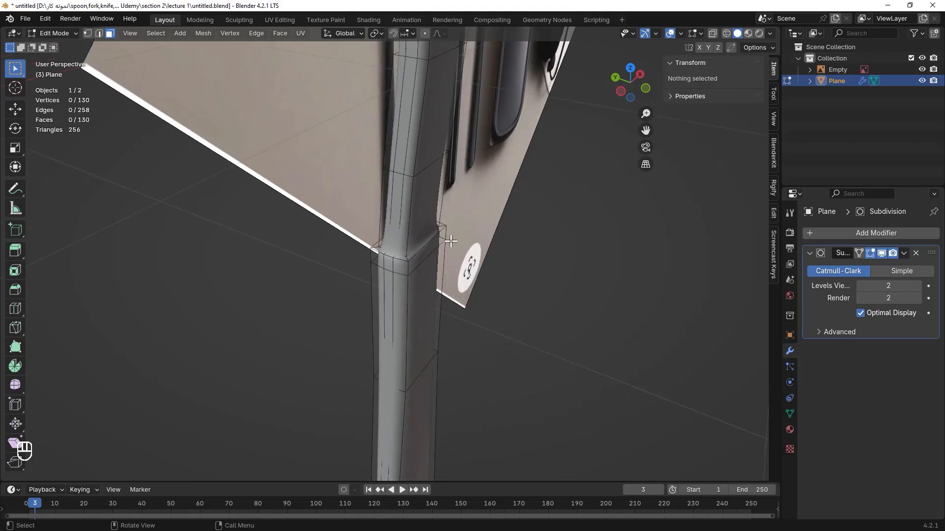
scroll(450, 241, "down", 3)
middle_click_drag(420, 158, 362, 214, "shift")
middle_click_drag(431, 203, 405, 174)
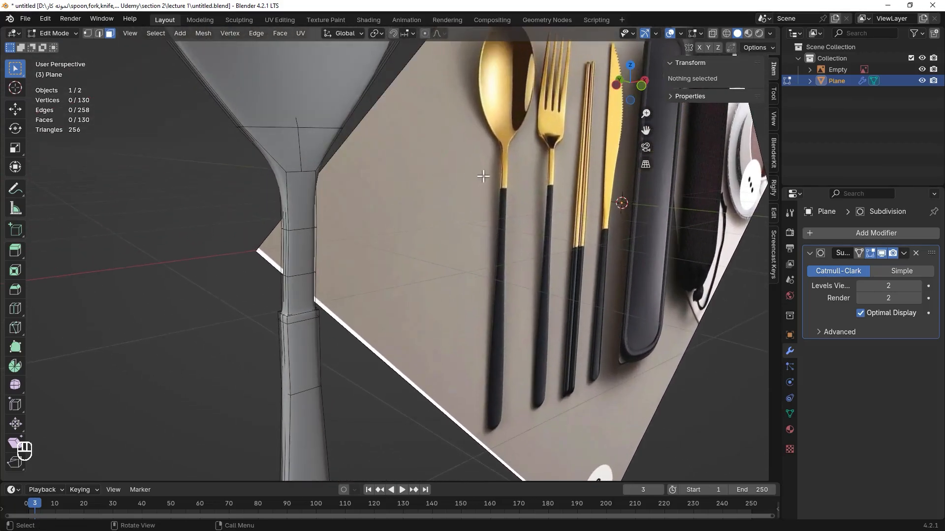
scroll(302, 338, "up", 5)
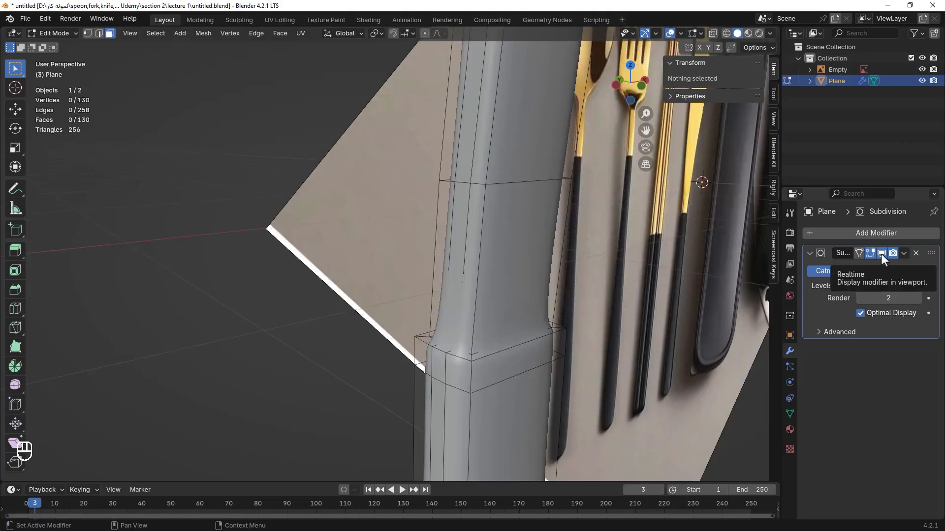
Step: Hide the Subdivision modifier in the viewport and bevel the grip step's inner and outer edge loops by about 0.0009 m with 2 segments
left_click(881, 253)
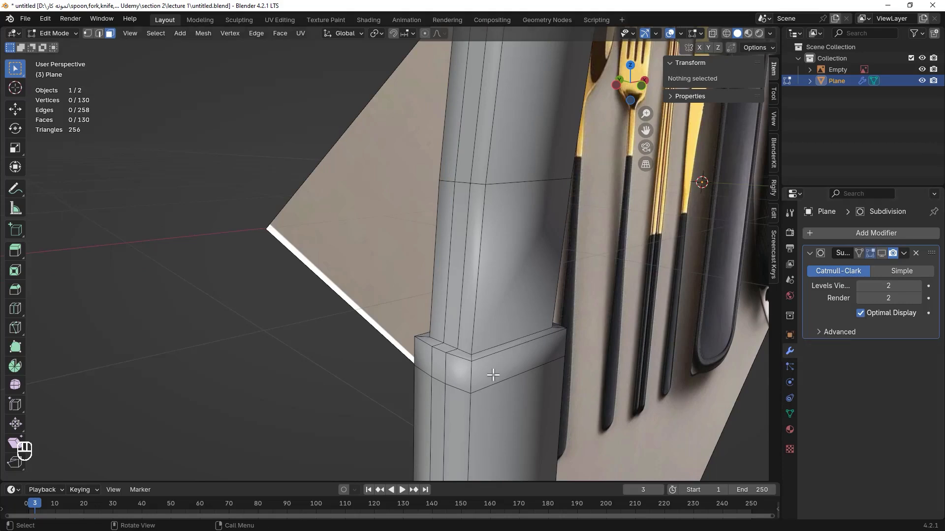
left_click(99, 33)
left_click(488, 356, "alt")
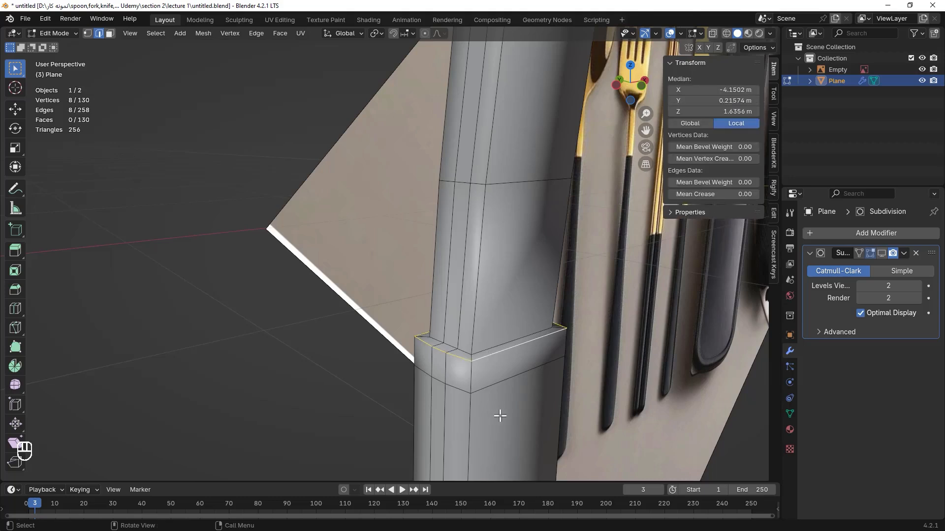
left_click(499, 345, "alt+shift")
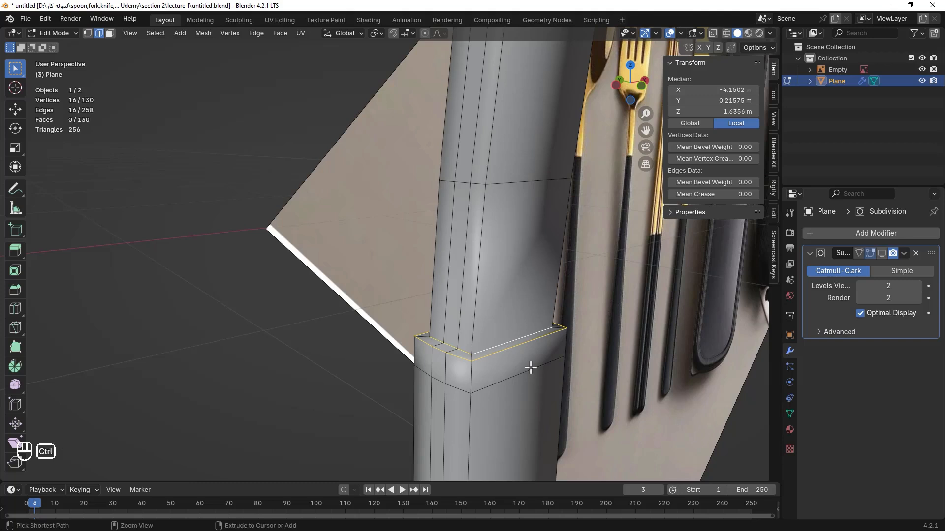
key("ctrl+b")
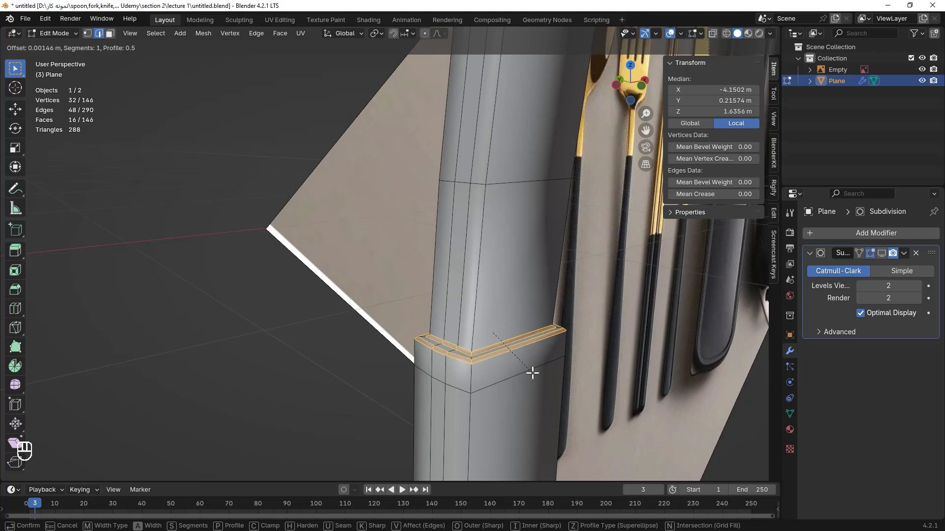
scroll(532, 372, "up", 1)
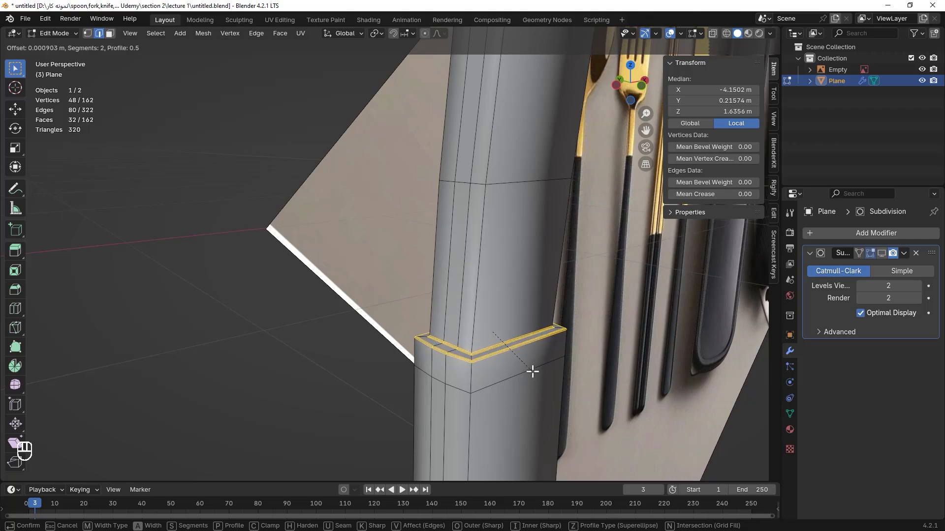
left_click(533, 371)
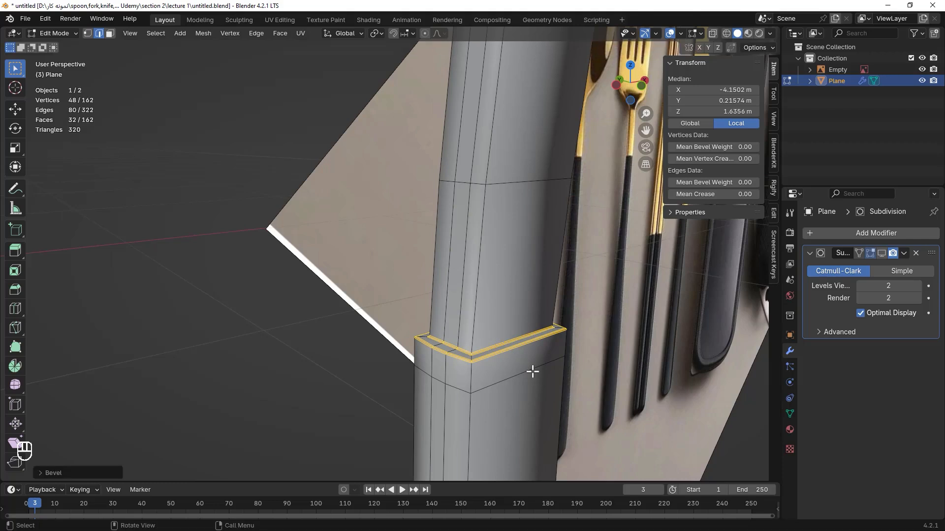
Step: Show the Subdivision modifier in the viewport, return to Object Mode and compare the spoon's grip with the reference image
left_click(881, 252)
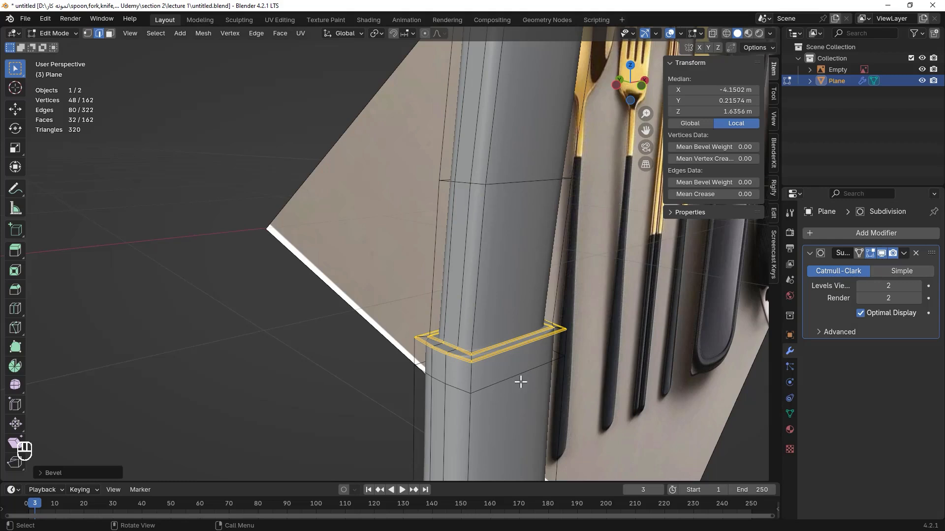
key("Tab")
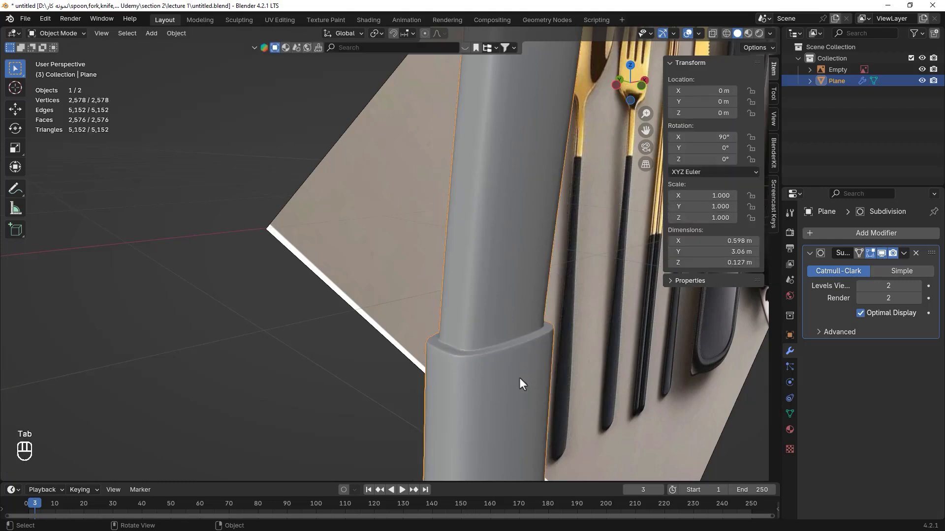
middle_click_drag(519, 352, 462, 346)
scroll(467, 350, "down", 4)
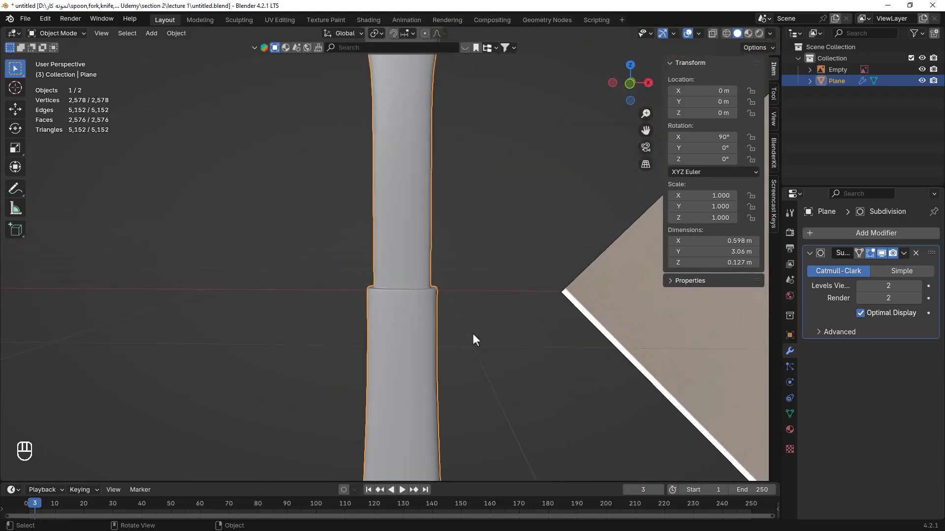
scroll(398, 297, "down", 6)
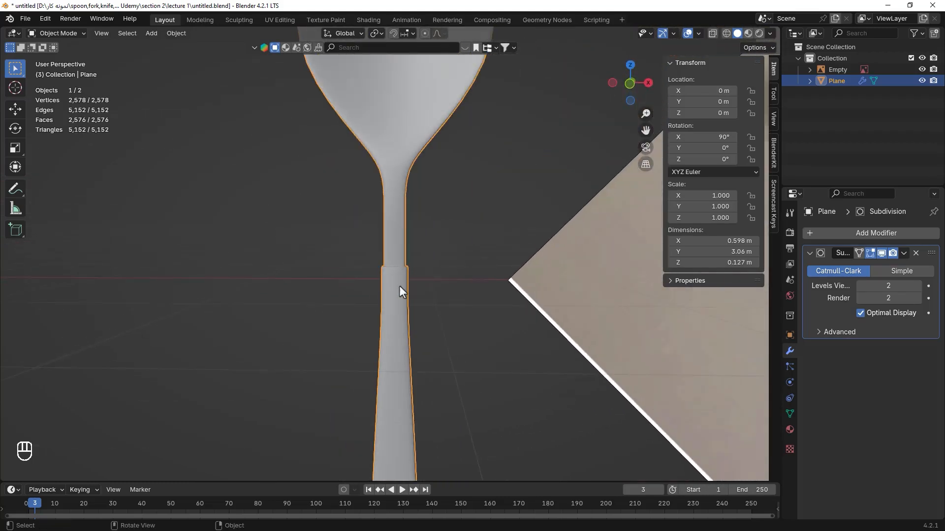
scroll(398, 290, "down", 2)
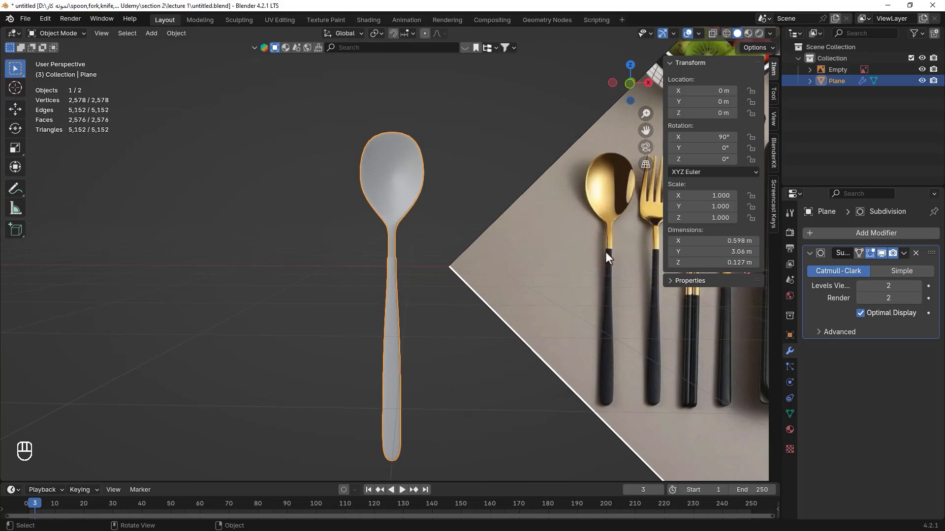
scroll(384, 283, "up", 5)
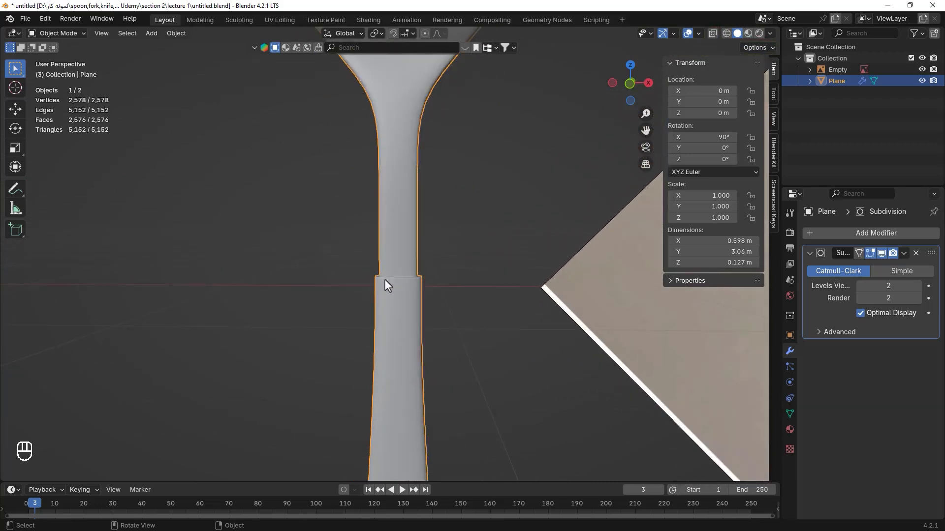
scroll(392, 283, "down", 7)
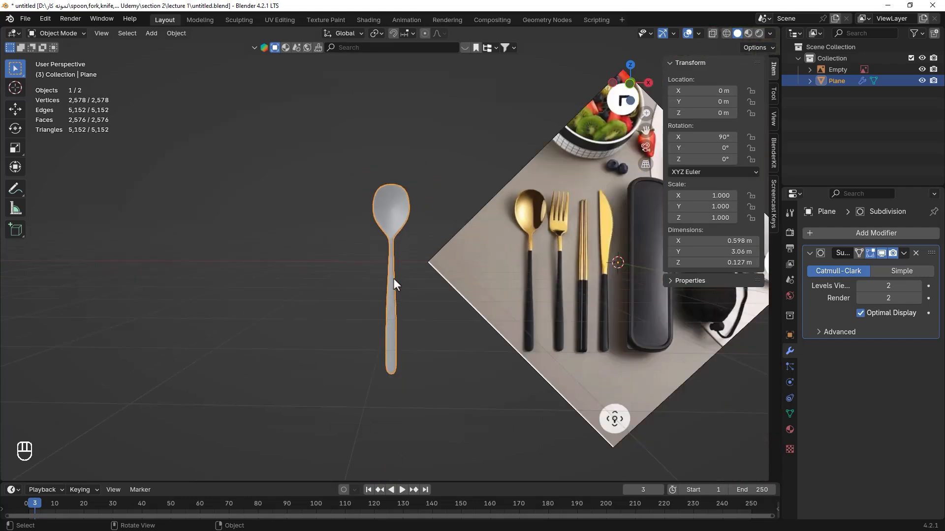
scroll(391, 263, "up", 2)
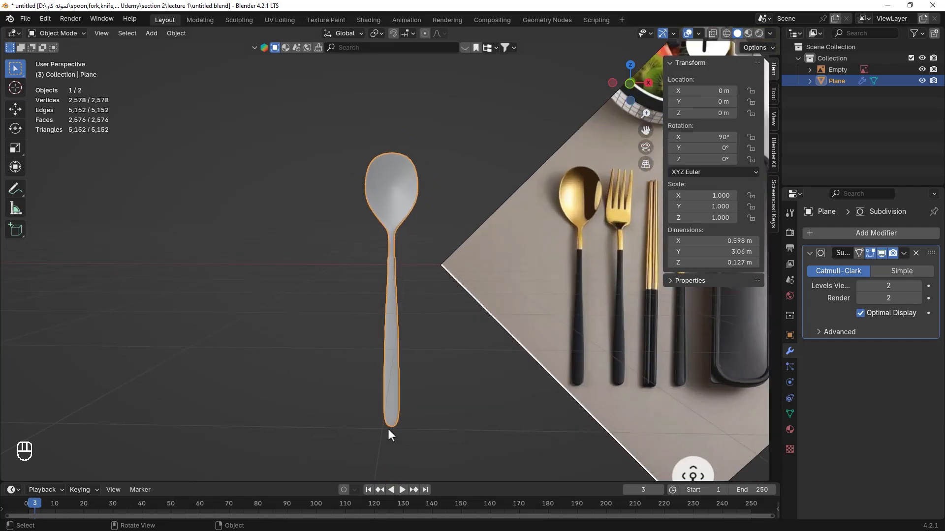